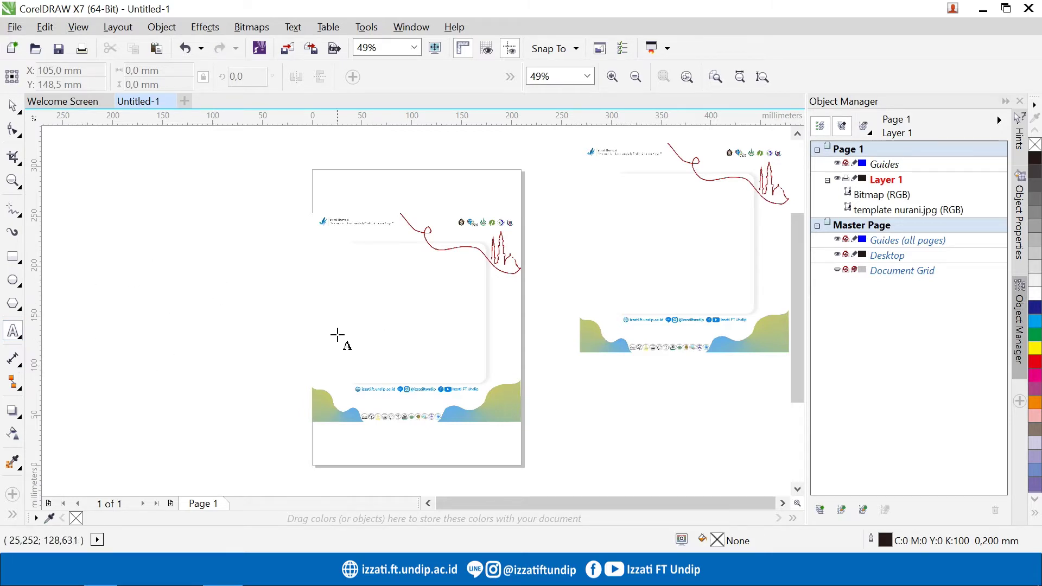
drag(331, 305, 502, 360)
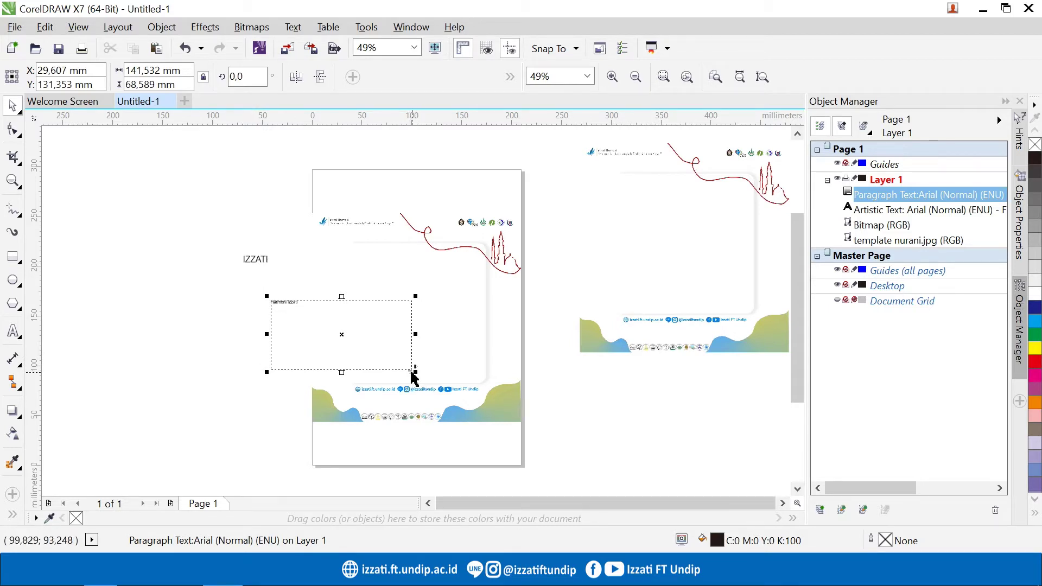
drag(415, 374, 336, 332)
- Scale the artistic text IZZATI up proportionally to about 62 × 16 mm
click(256, 260)
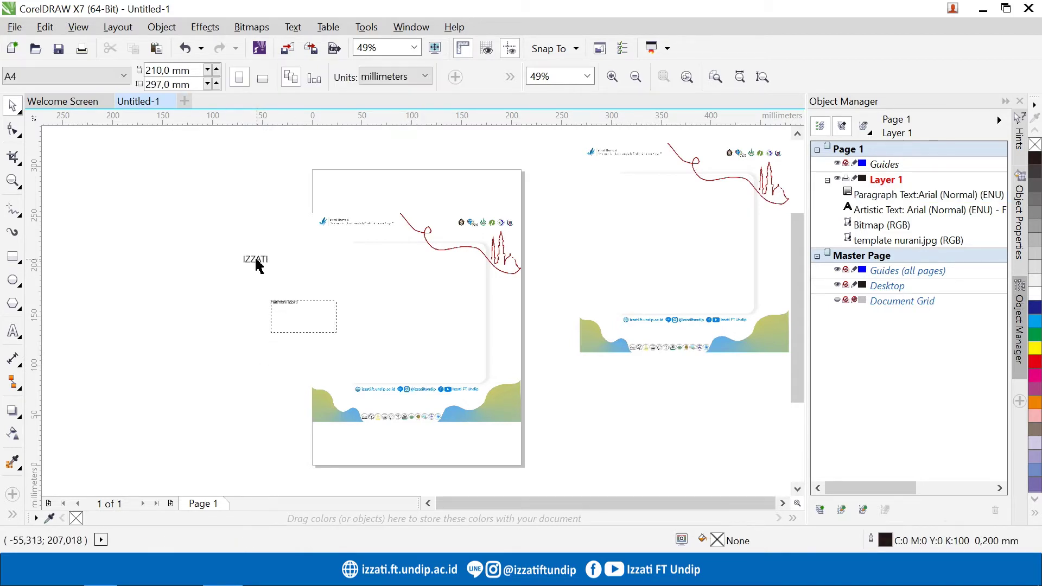
click(257, 261)
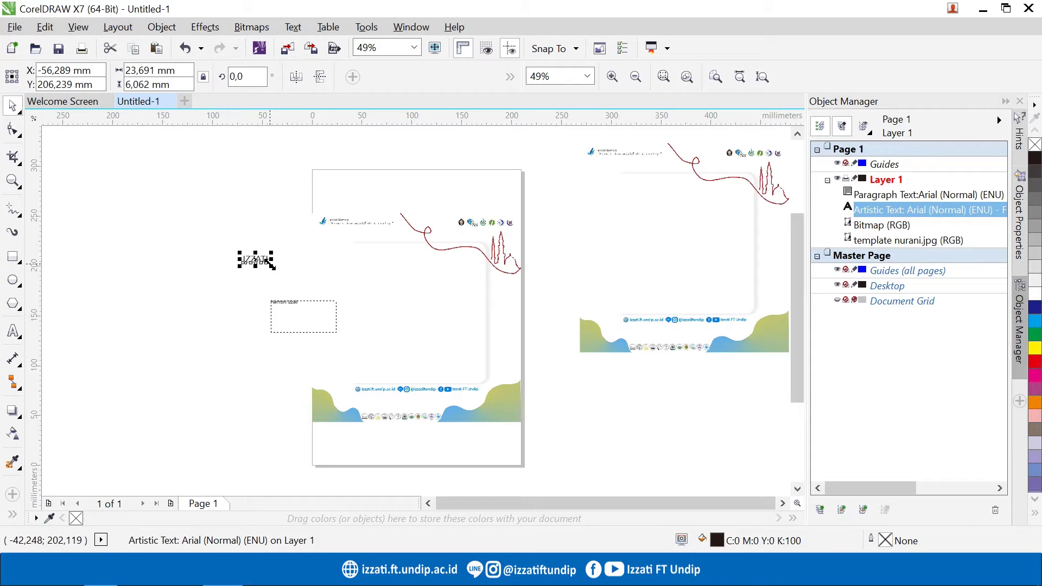
click(293, 287)
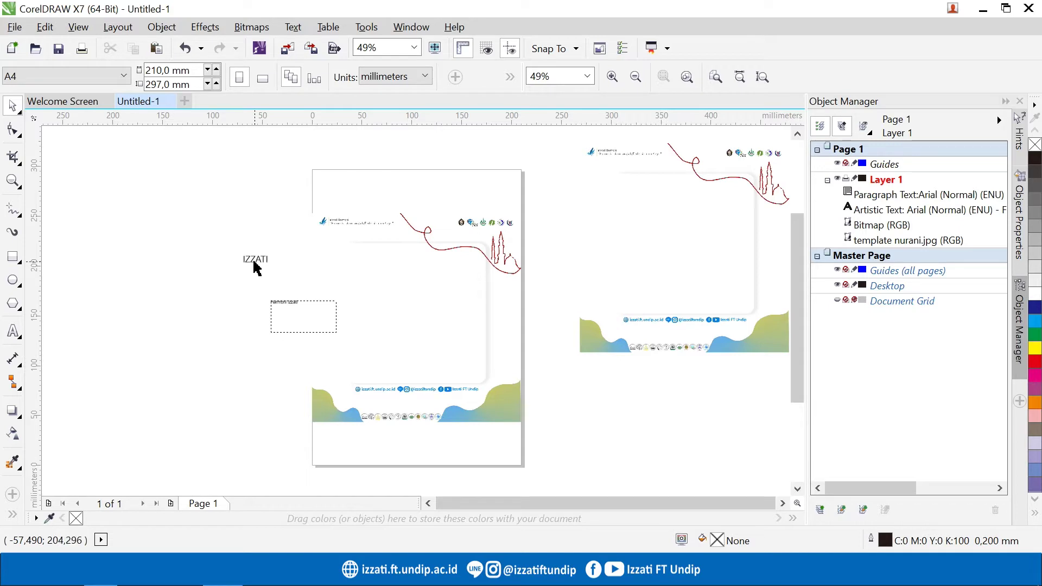
click(263, 266)
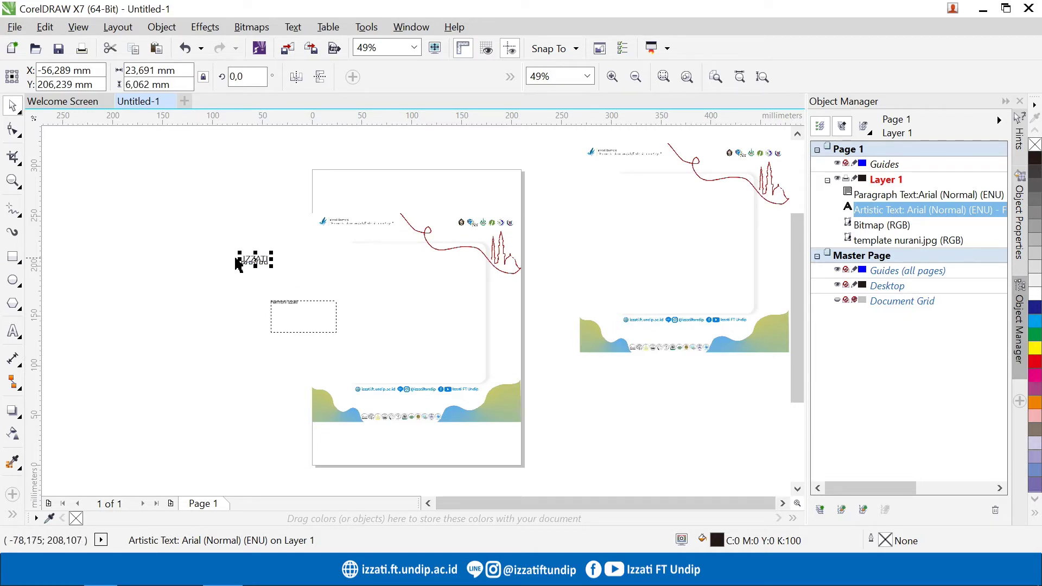
key(ctrl+z)
drag(273, 253, 311, 226)
click(314, 291)
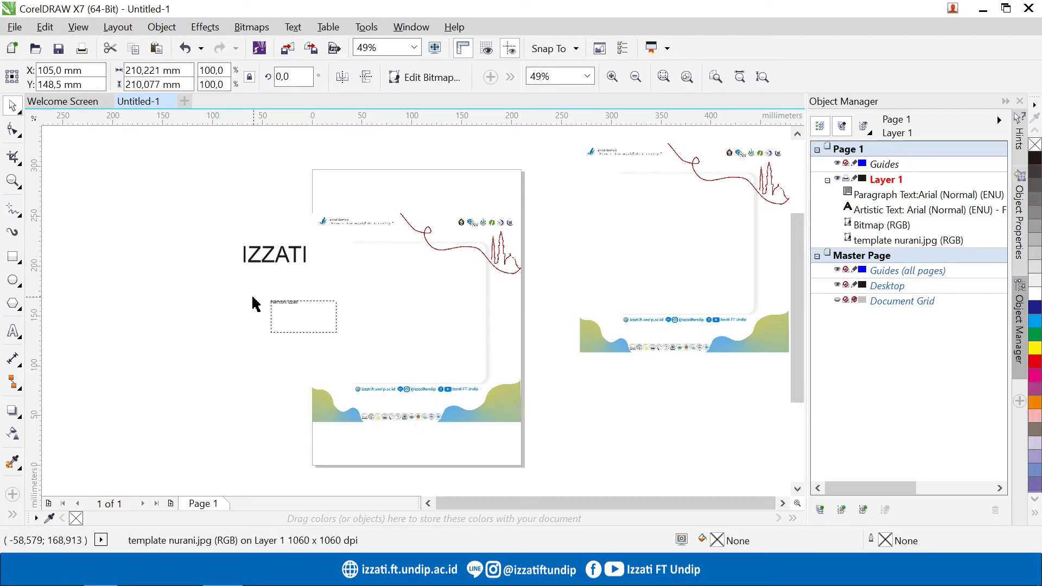
- Resize the "Harmoni Izzati" paragraph text frame, ending with a small frame of about 14 × 7 mm
click(258, 315)
click(284, 323)
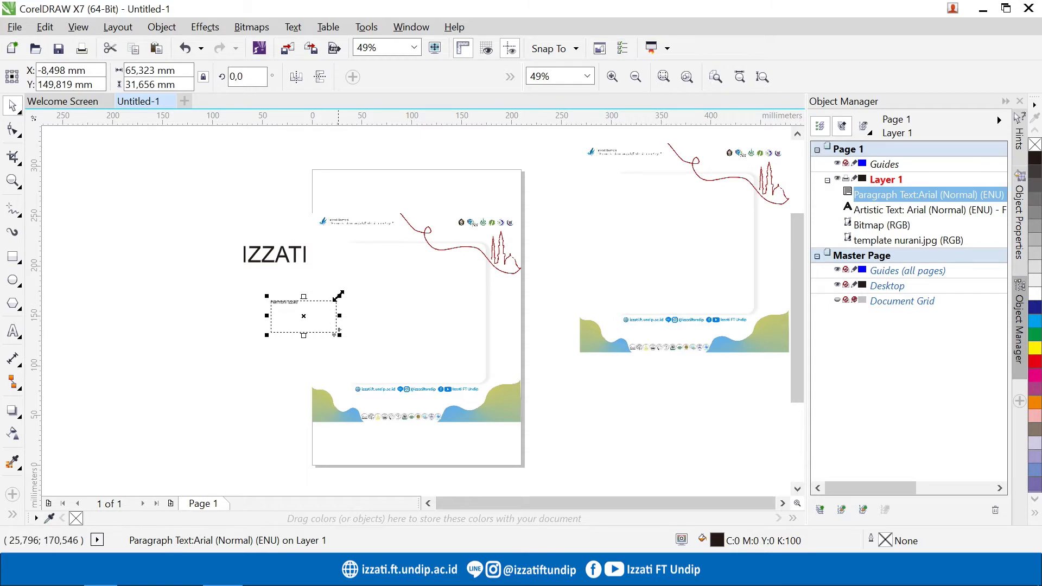
drag(341, 298, 378, 278)
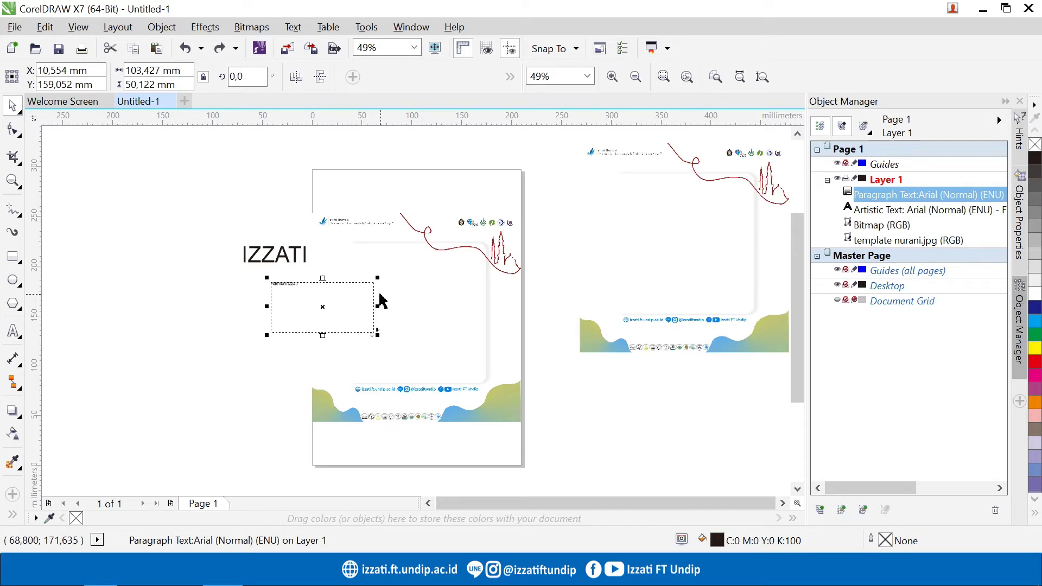
drag(377, 278, 290, 318)
click(287, 369)
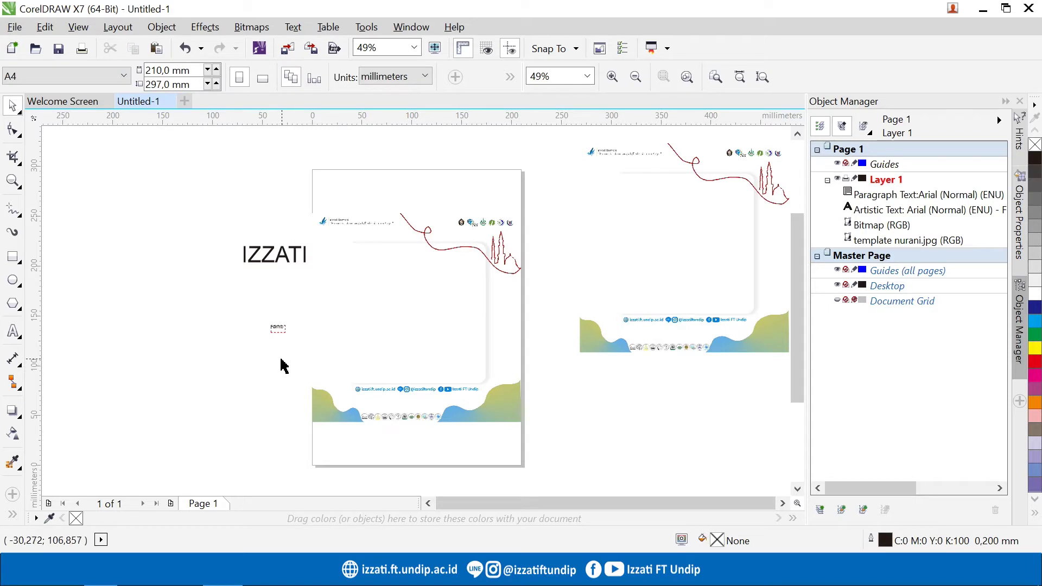
- Enlarge the small paragraph text frame to about 21 × 10 mm so that both words fit
click(278, 328)
key(shift+F2)
click(612, 217)
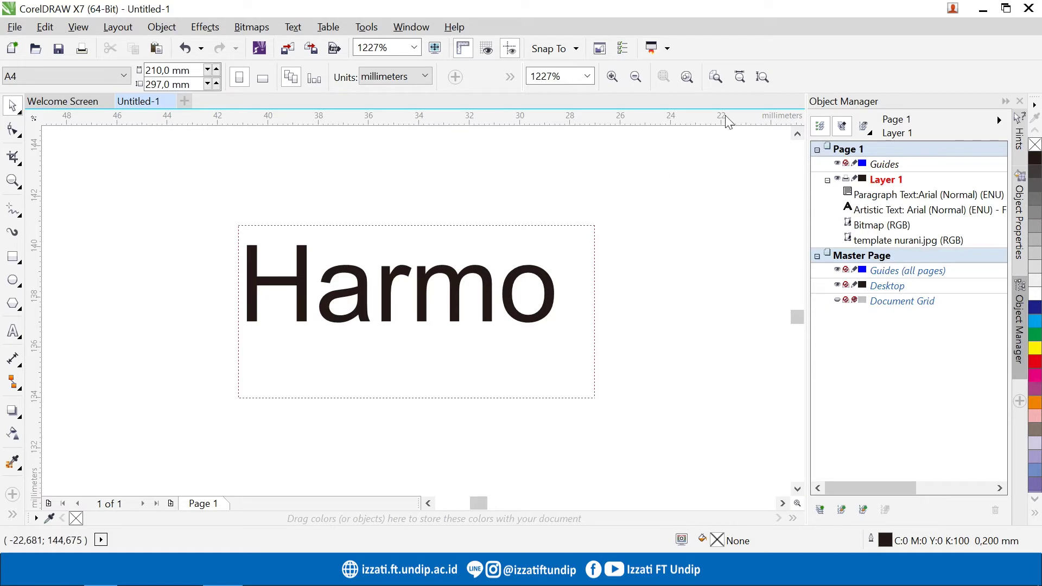
click(636, 76)
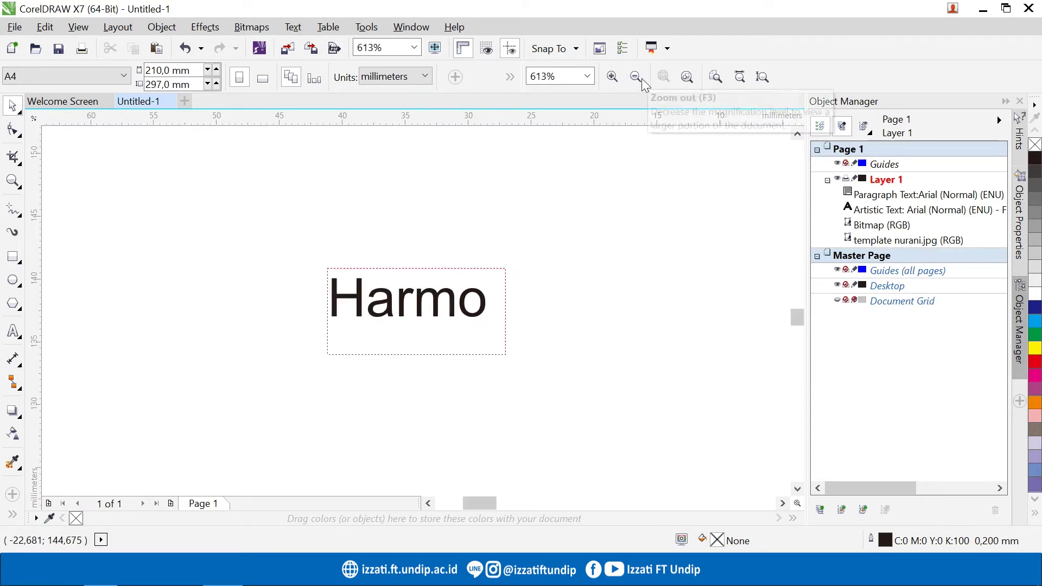
click(476, 321)
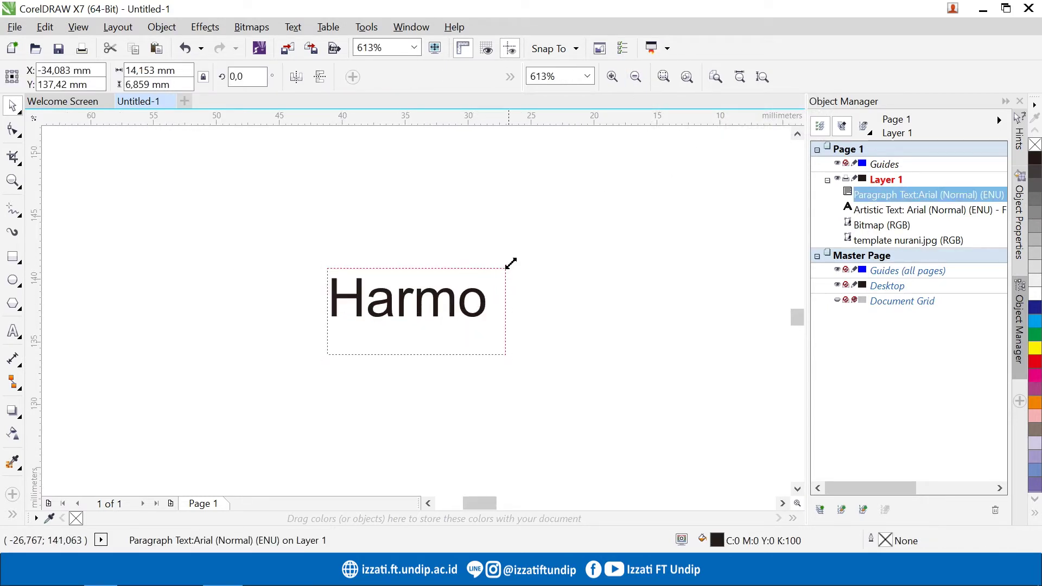
drag(511, 264, 601, 203)
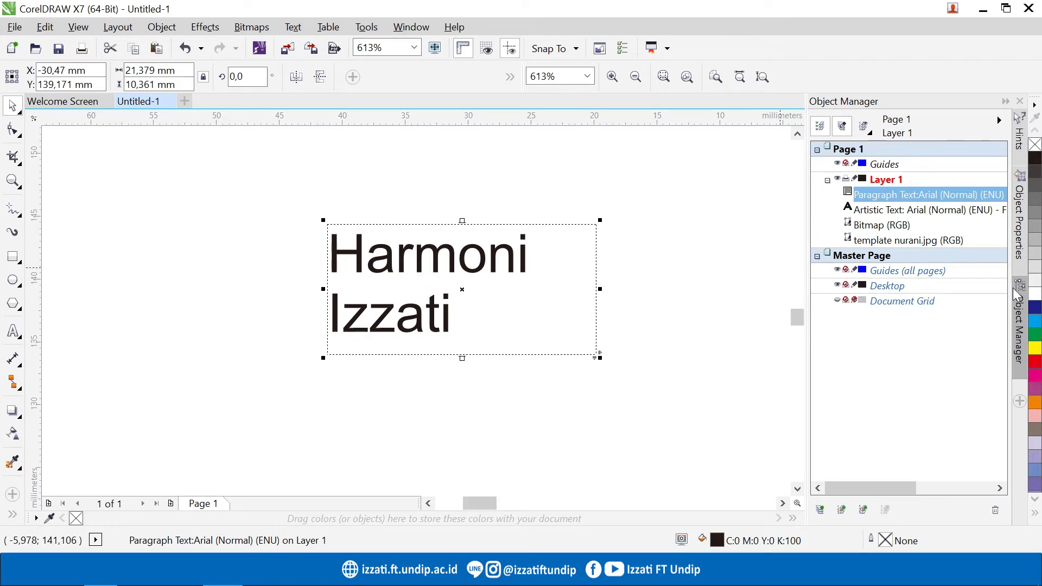
- Show the object properties of the "Harmoni Izzati" text and review the list of available dockers
click(1022, 217)
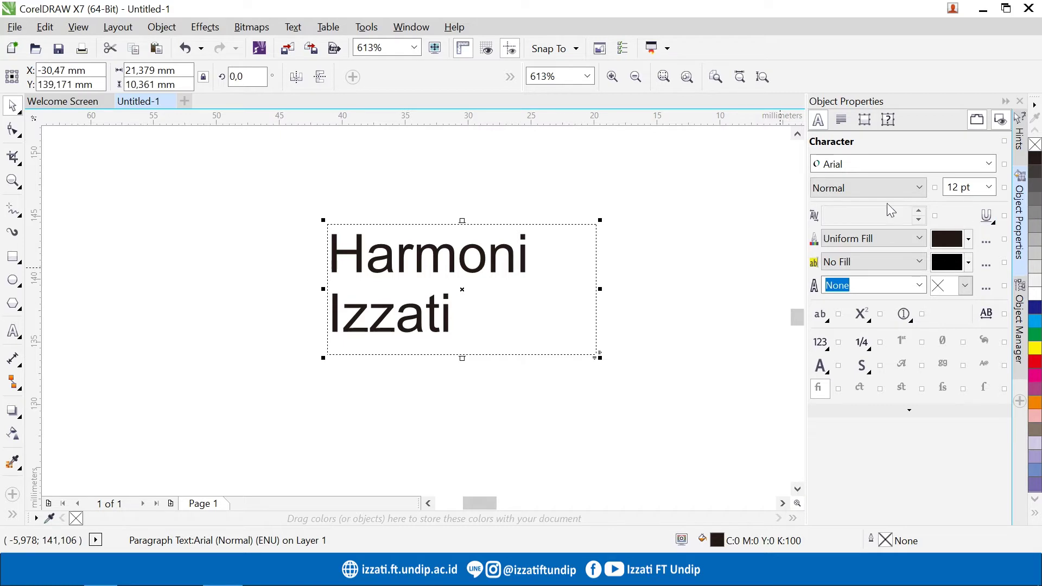
click(411, 27)
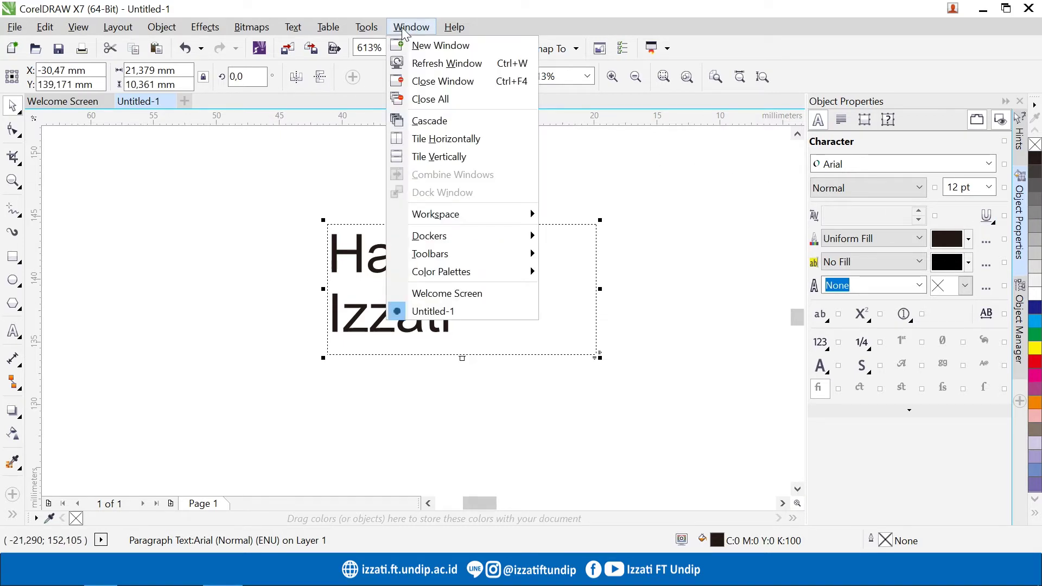
mouse_move(440, 239)
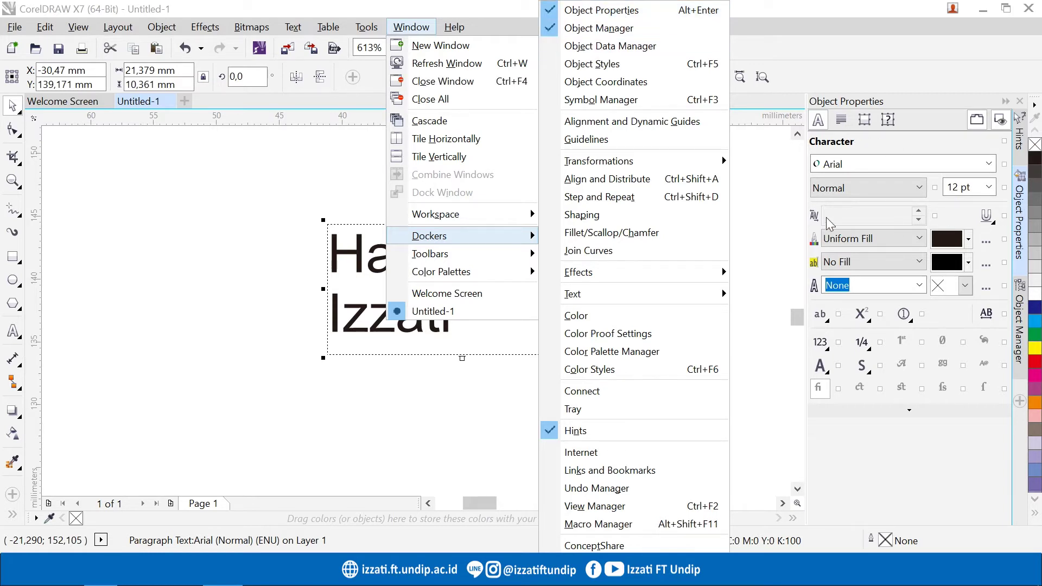
click(244, 197)
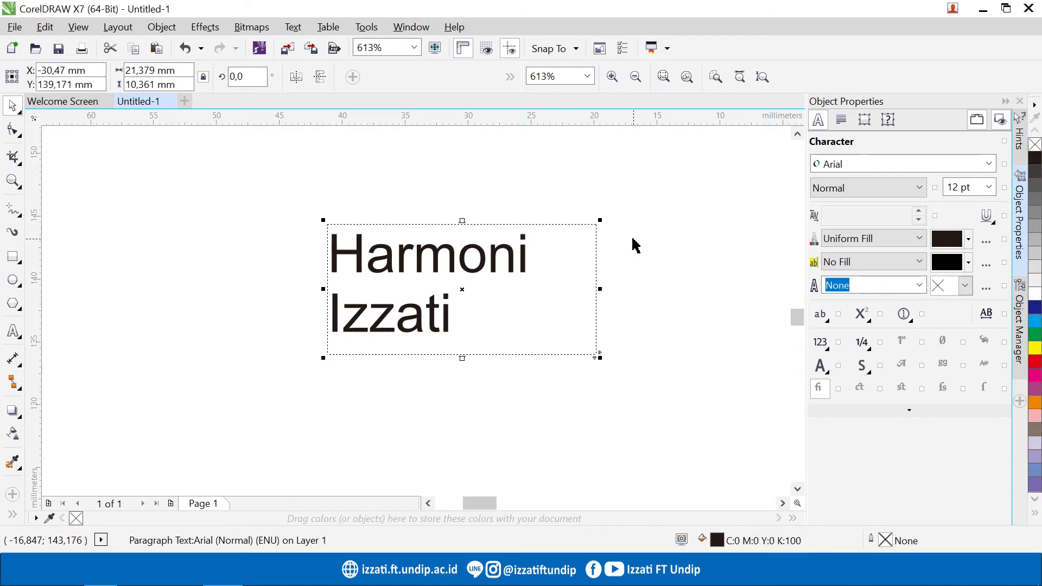
- Move the "Harmoni Izzati" paragraph text directly beneath the large IZZATI text
click(641, 85)
drag(796, 329, 796, 325)
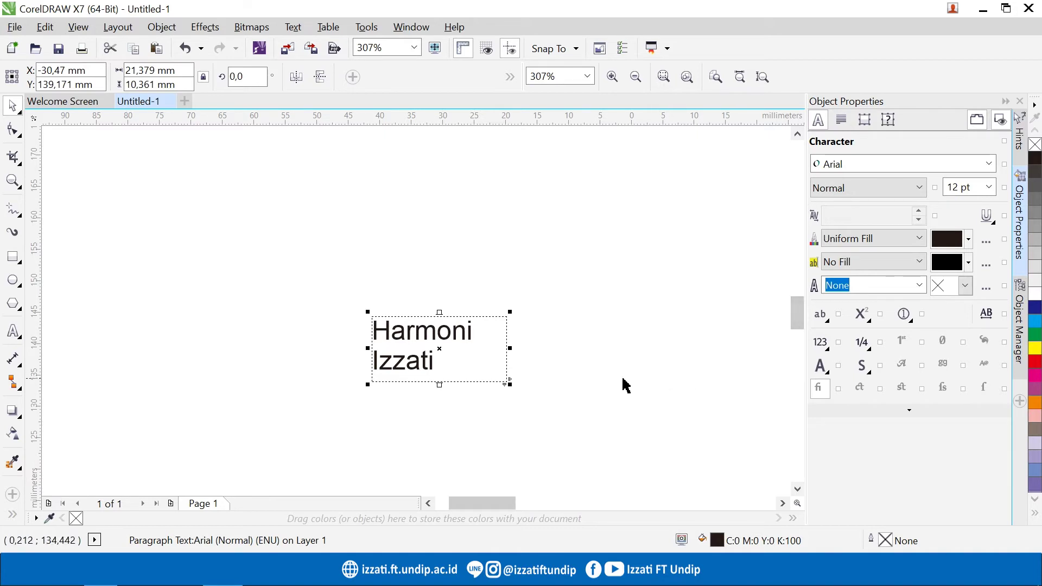
drag(499, 340, 460, 275)
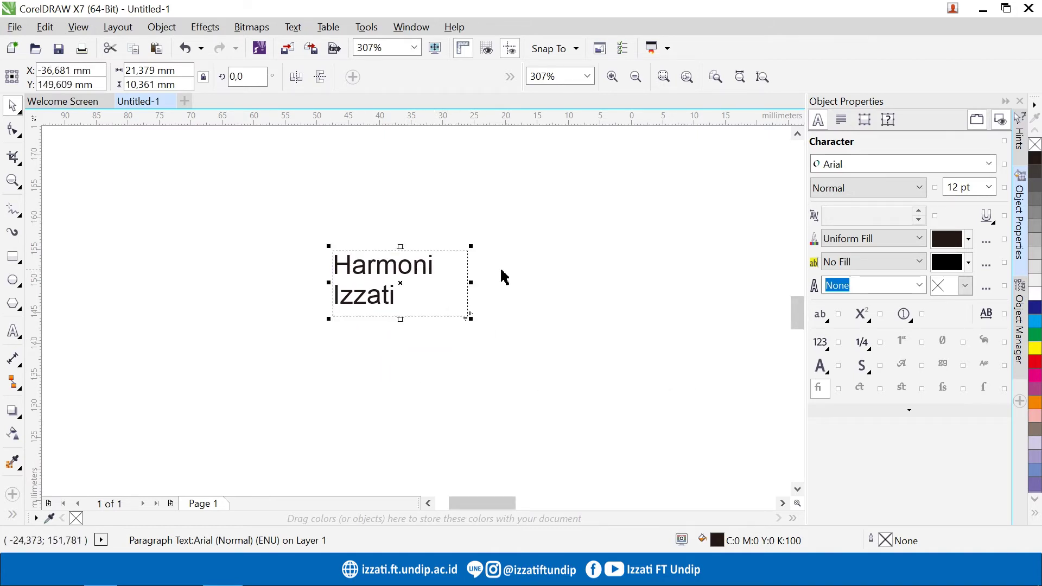
click(596, 136)
click(635, 77)
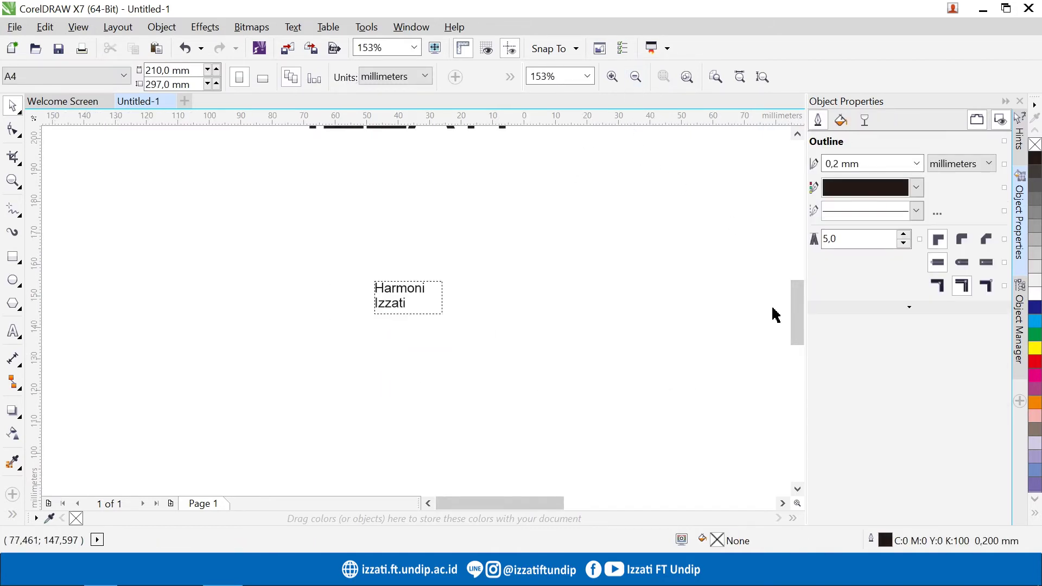
drag(799, 313, 797, 290)
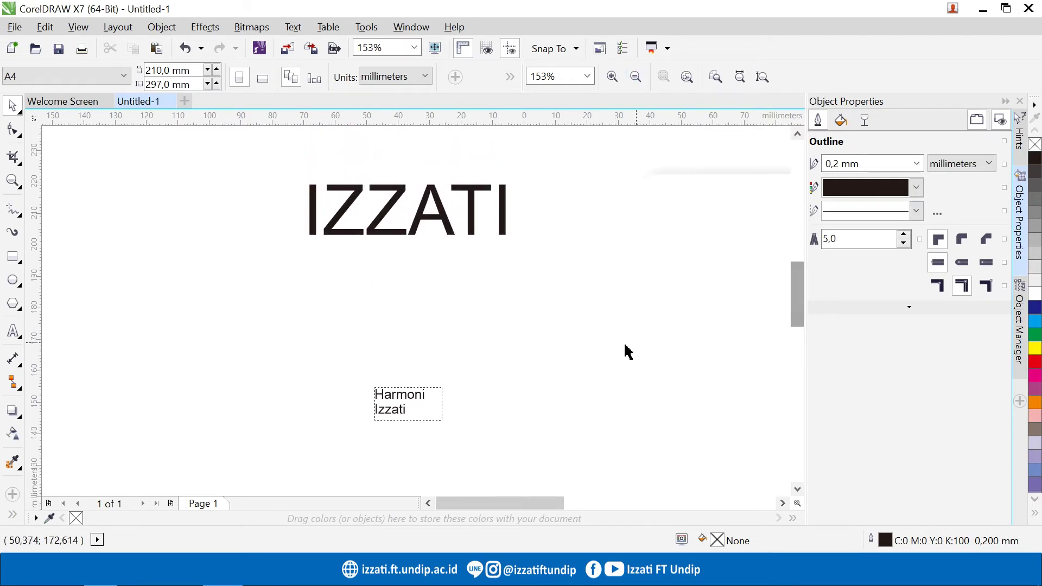
drag(407, 400, 371, 278)
click(430, 291)
- Switch to File Explorer to examine the font files in the FONT GEN26 folder, and return to the CorelDRAW drawing
click(422, 220)
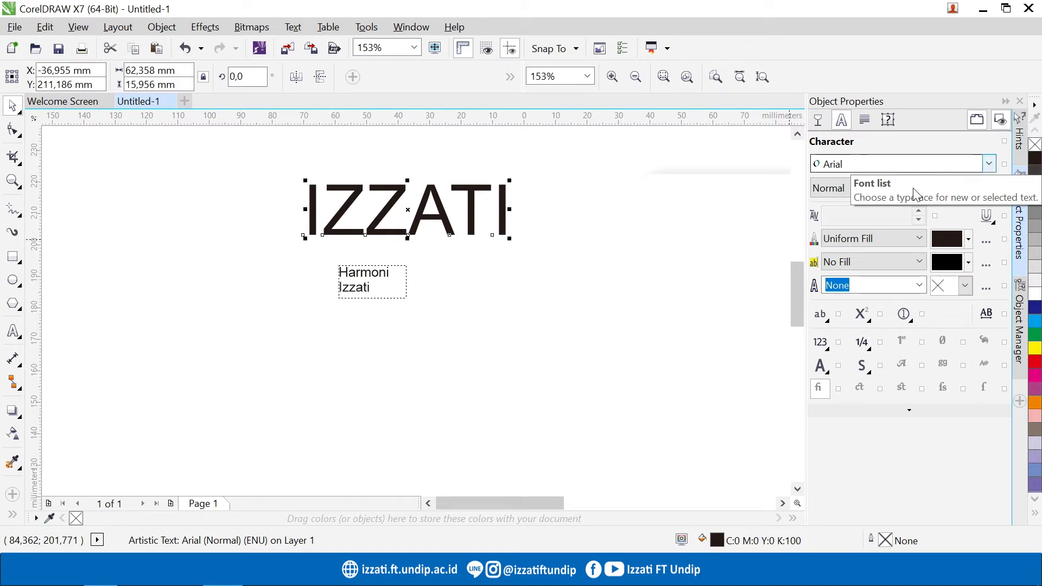
key(alt+Tab)
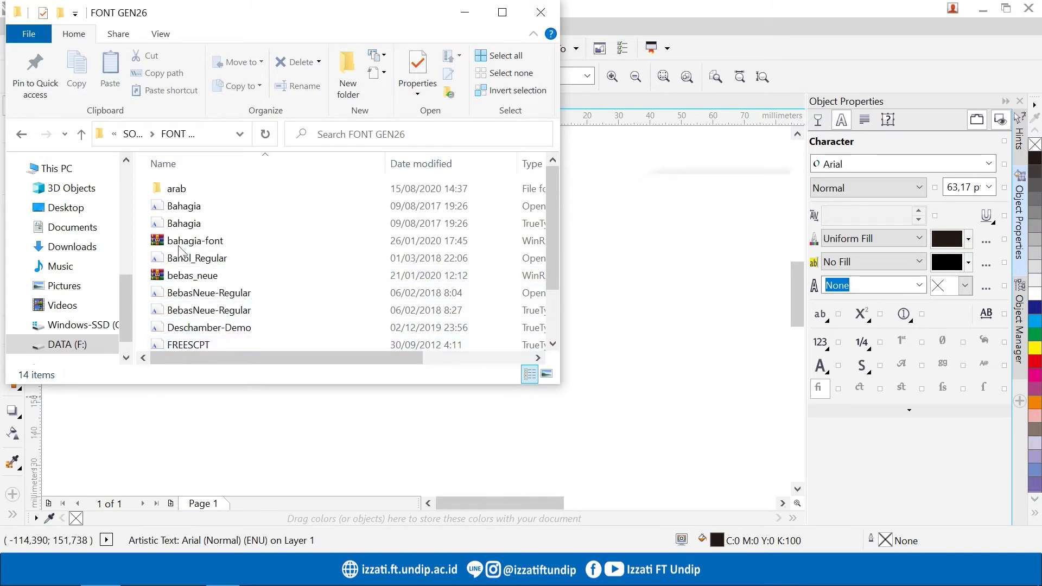
click(596, 206)
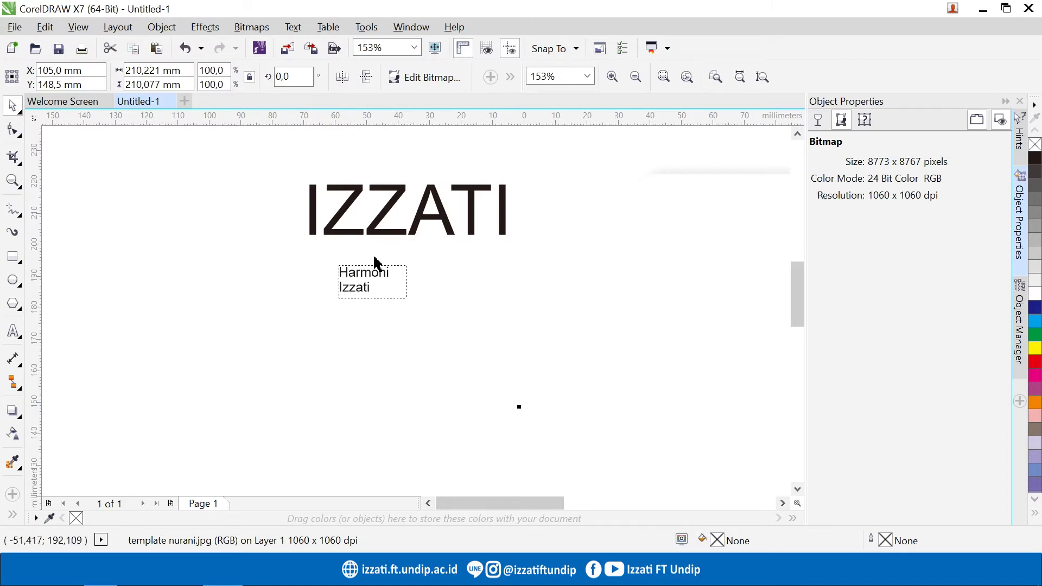
- Set the font of the IZZATI text to Bahagia and shift the text slightly left
click(377, 234)
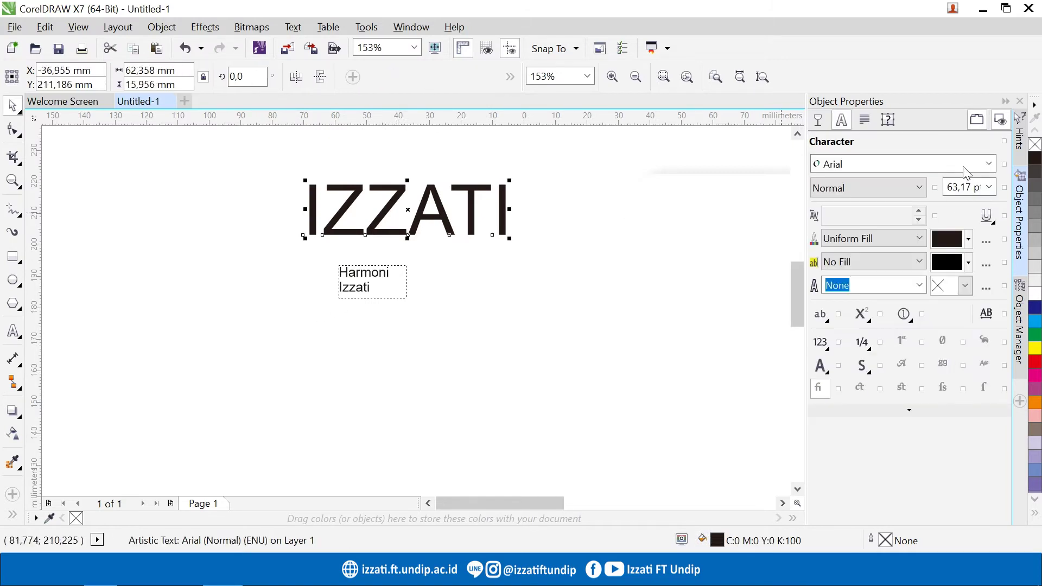
click(988, 163)
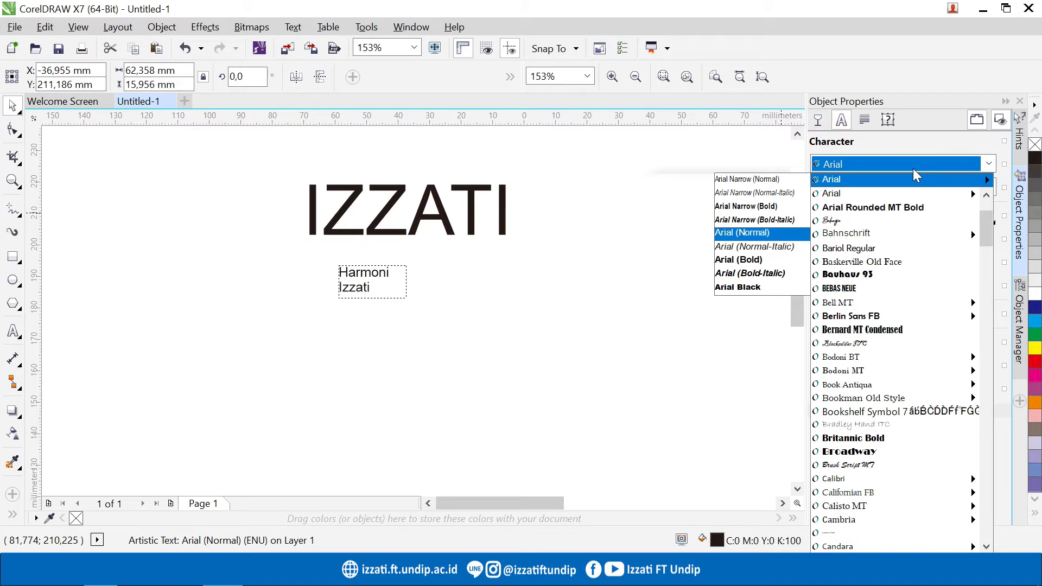
text(Bahagia)
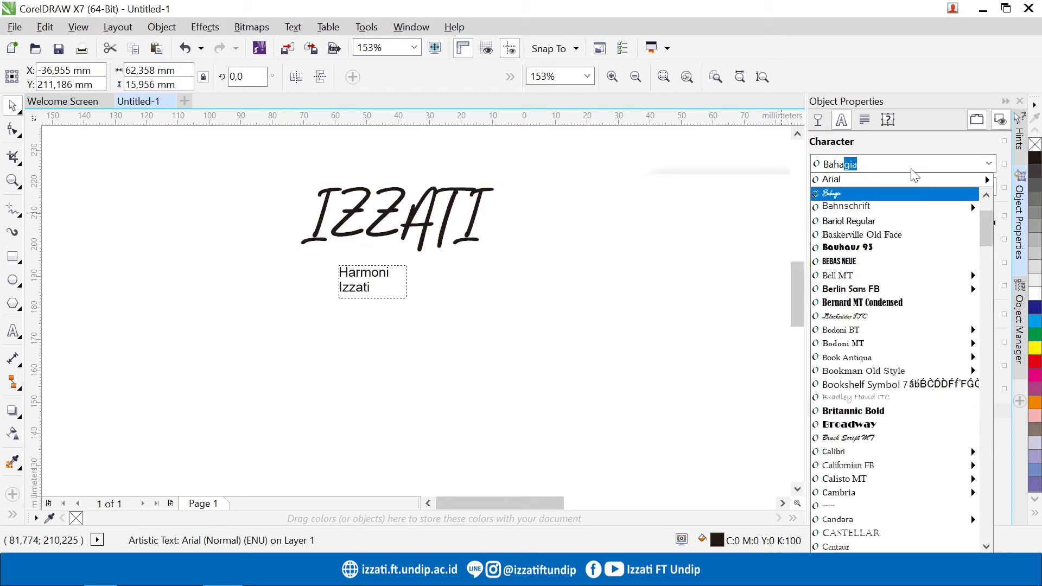
click(870, 196)
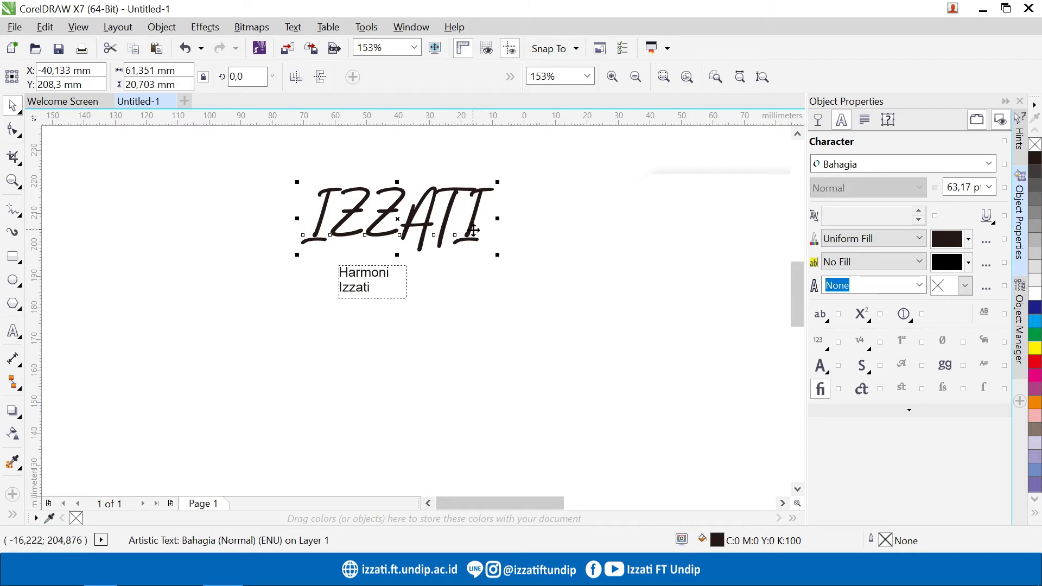
drag(474, 230, 460, 230)
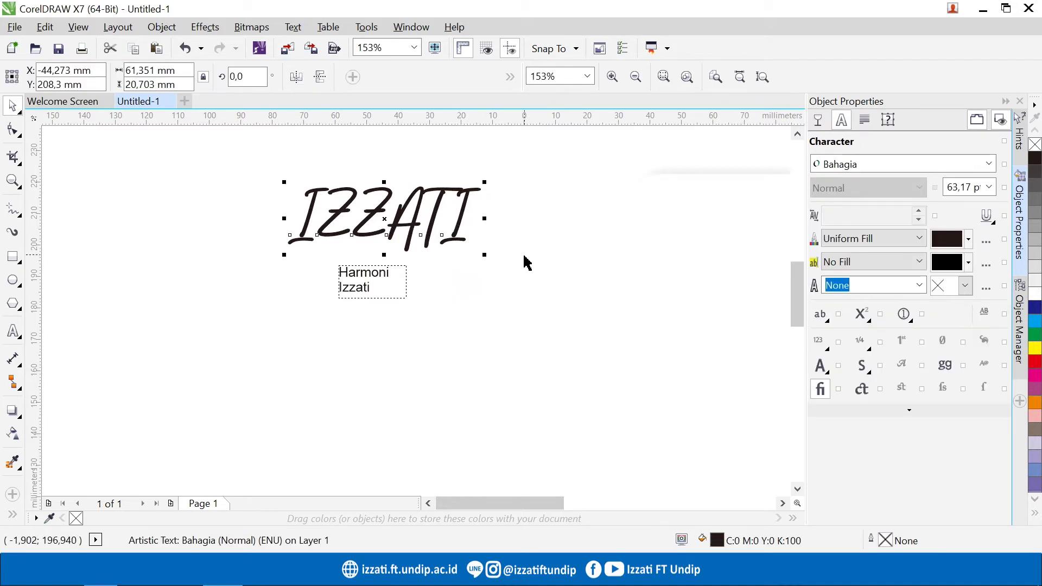
- Try the Arial font on the IZZATI text
click(988, 164)
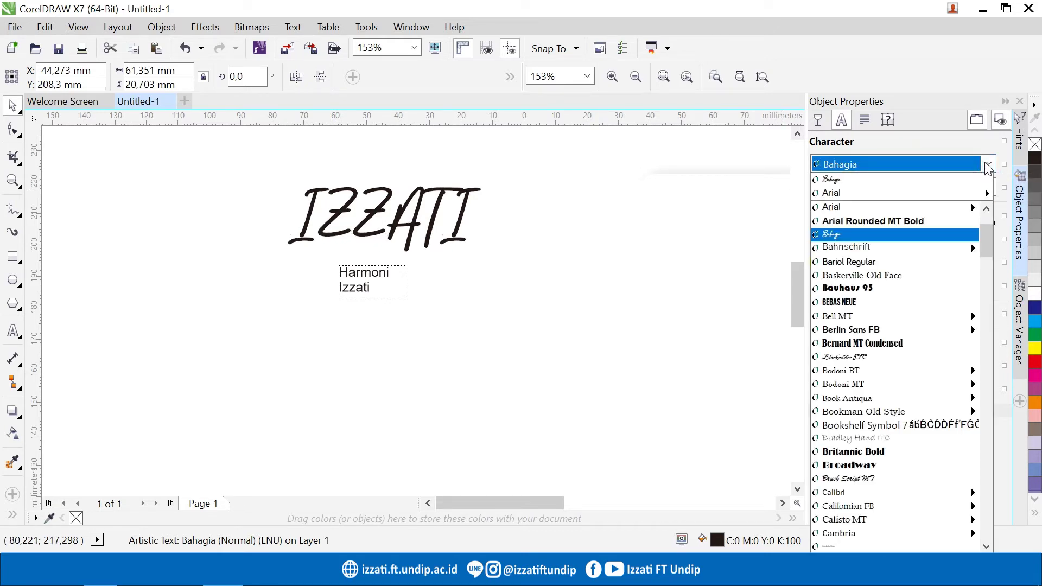
mouse_move(967, 194)
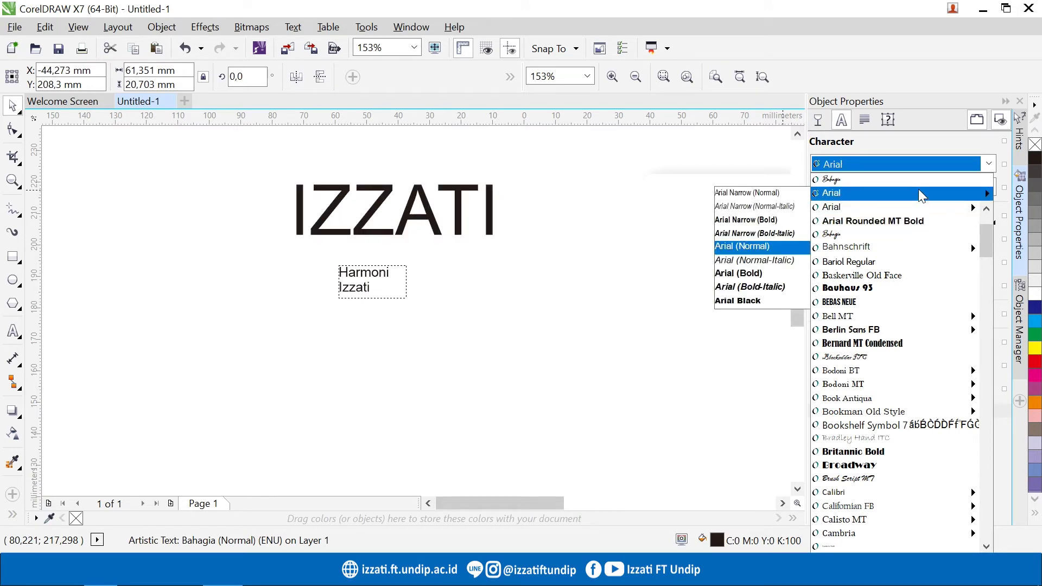
key(Escape)
click(478, 252)
key(Escape)
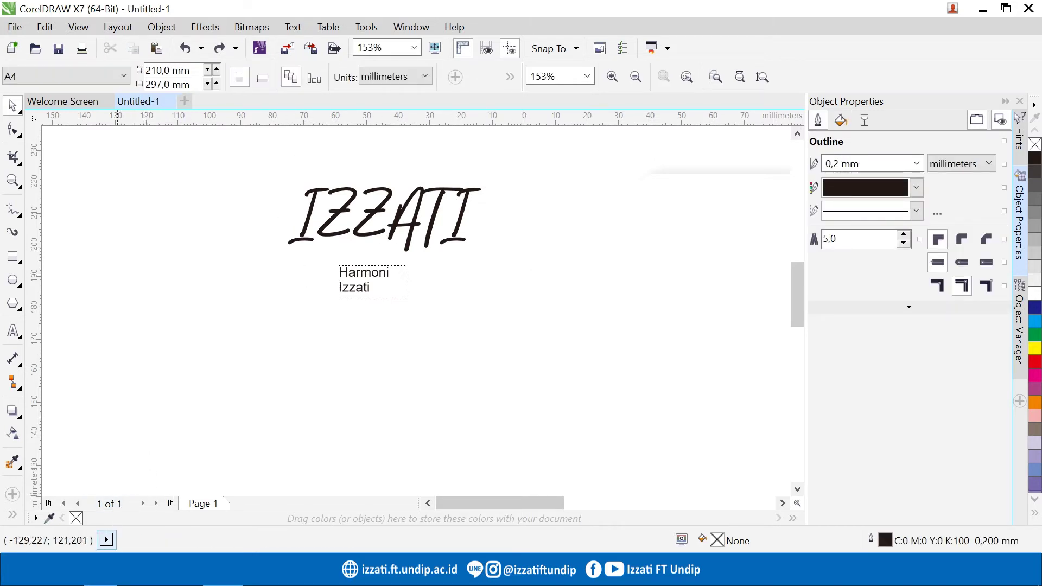
- Switch to File Explorer to examine the install options for the Bahagia font file, and return to the CorelDRAW drawing
click(101, 574)
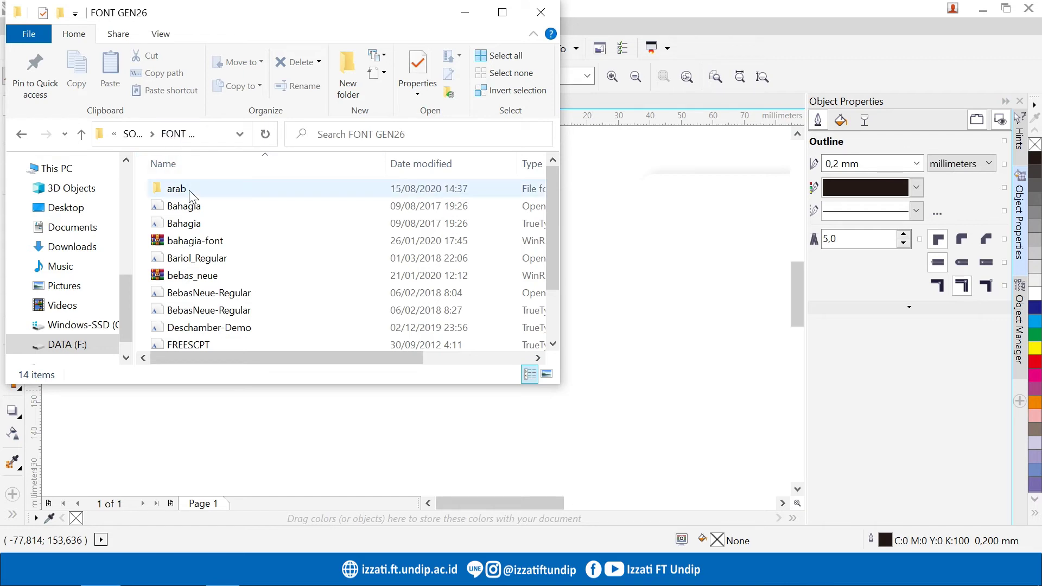
click(212, 205)
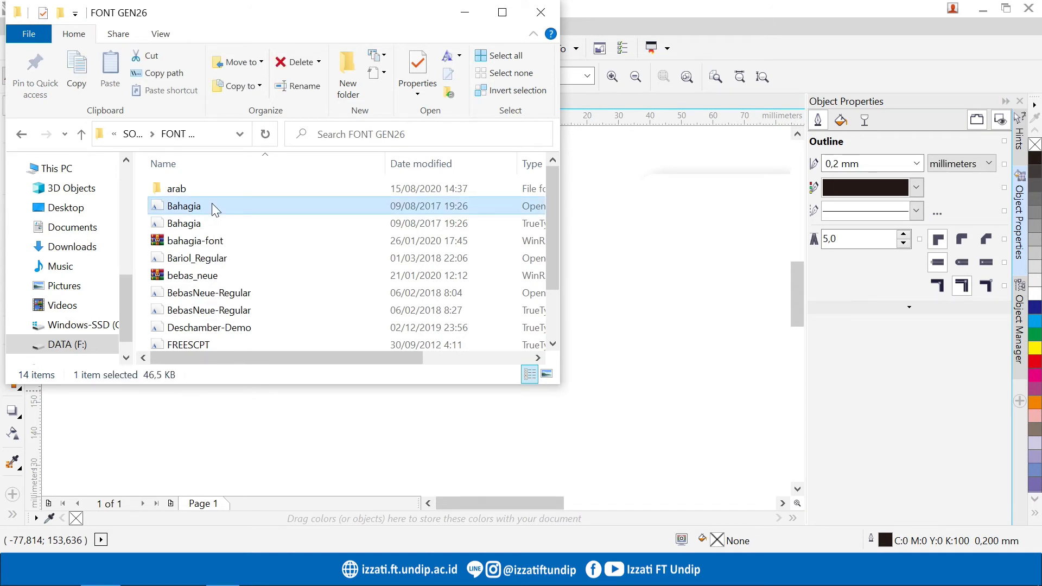
right_click(213, 205)
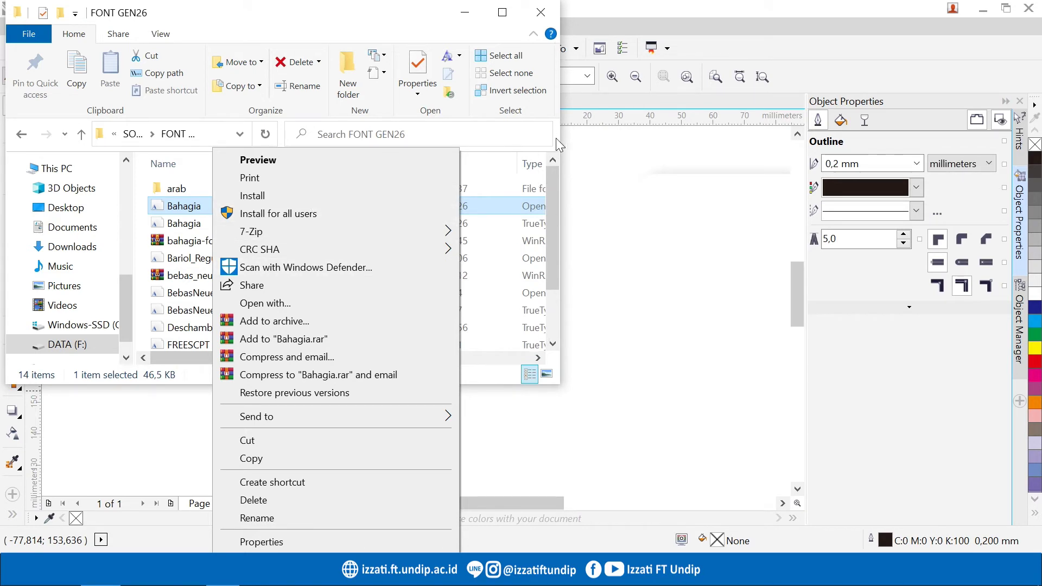
click(564, 229)
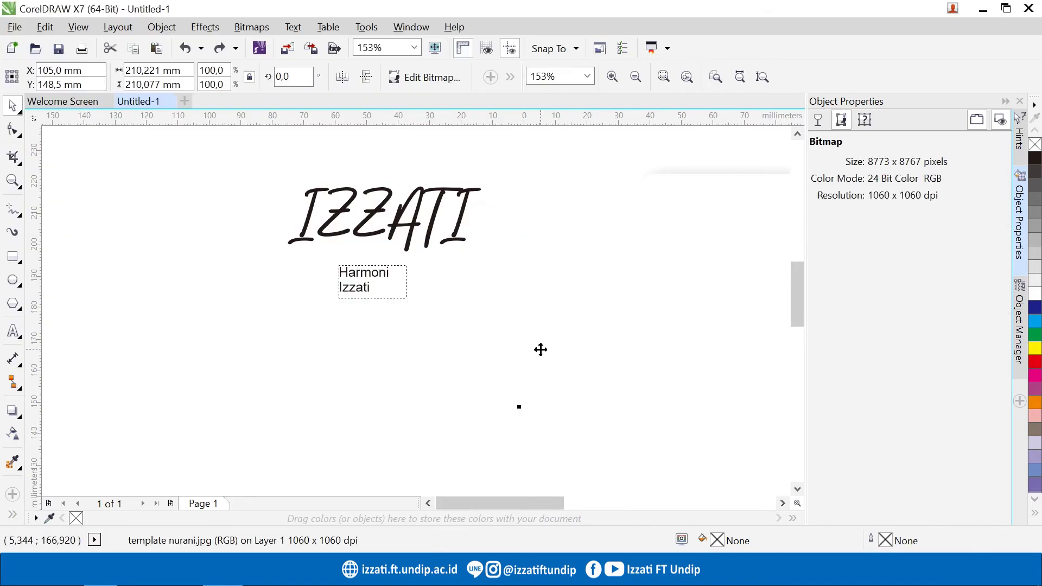
key(Escape)
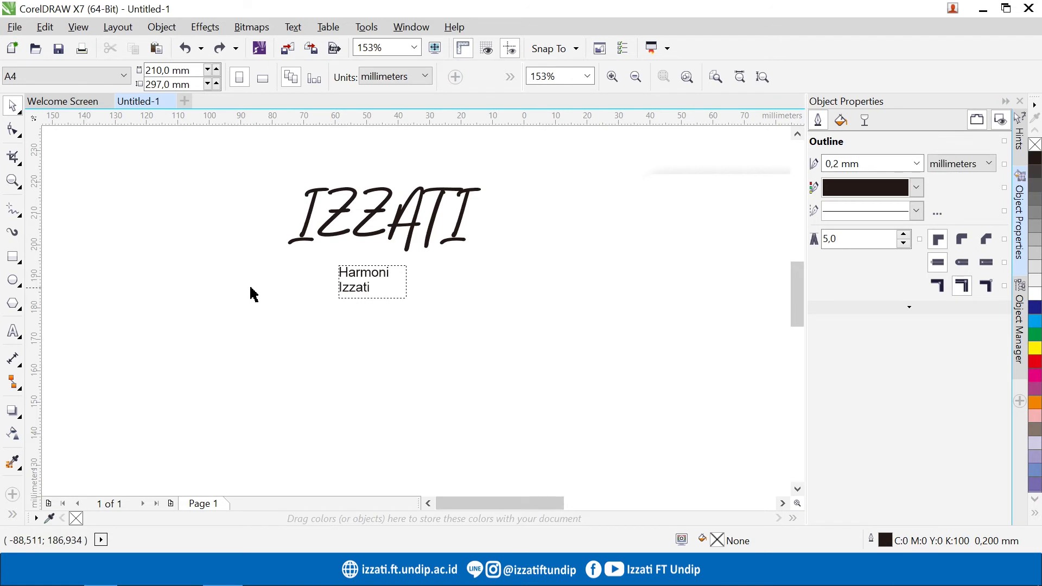
- Move the IZZATI text up and to the left, to about X -78.4 mm, Y 213.1 mm
click(429, 243)
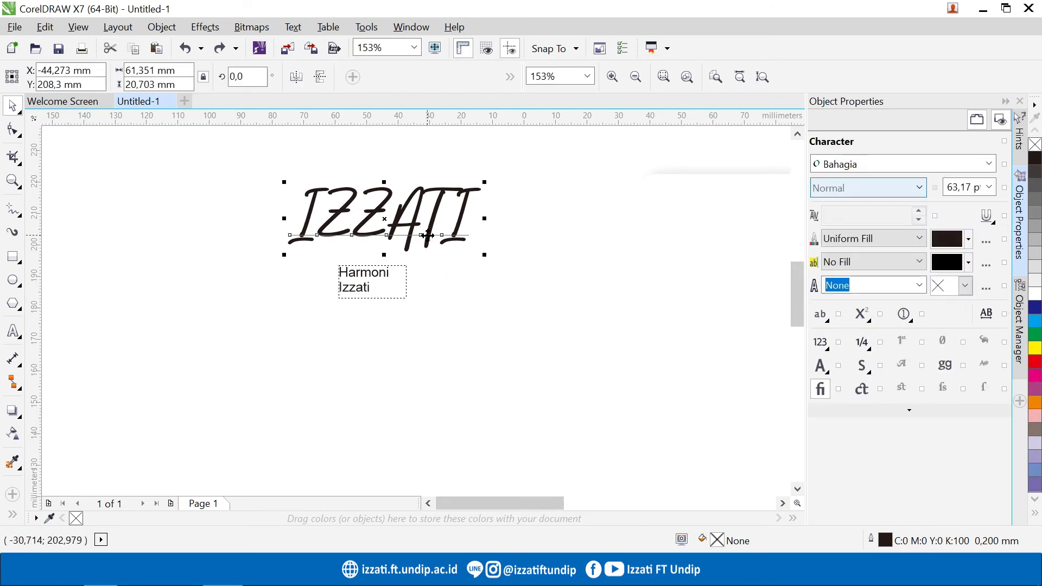
click(429, 287)
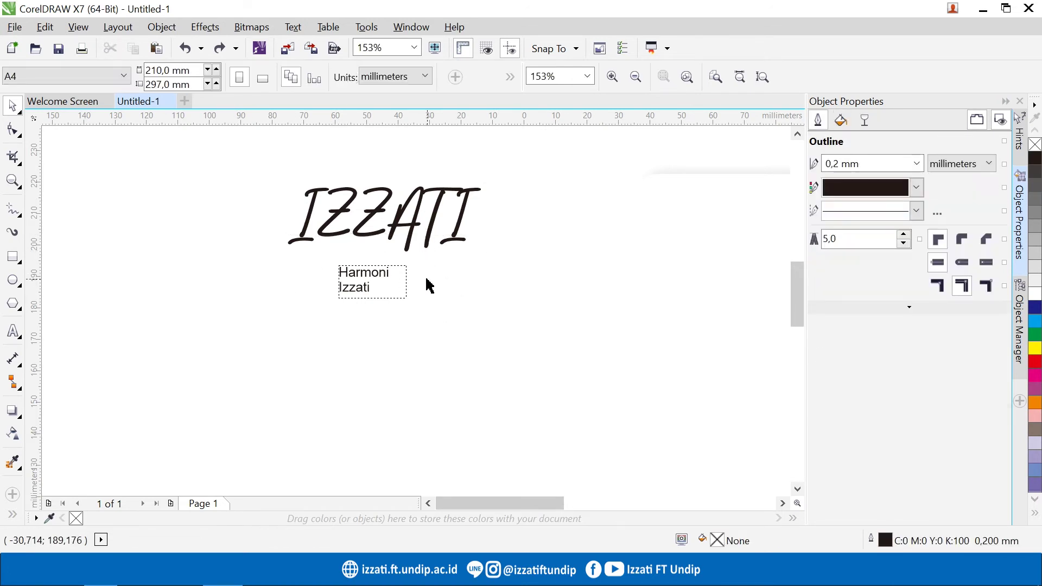
click(430, 237)
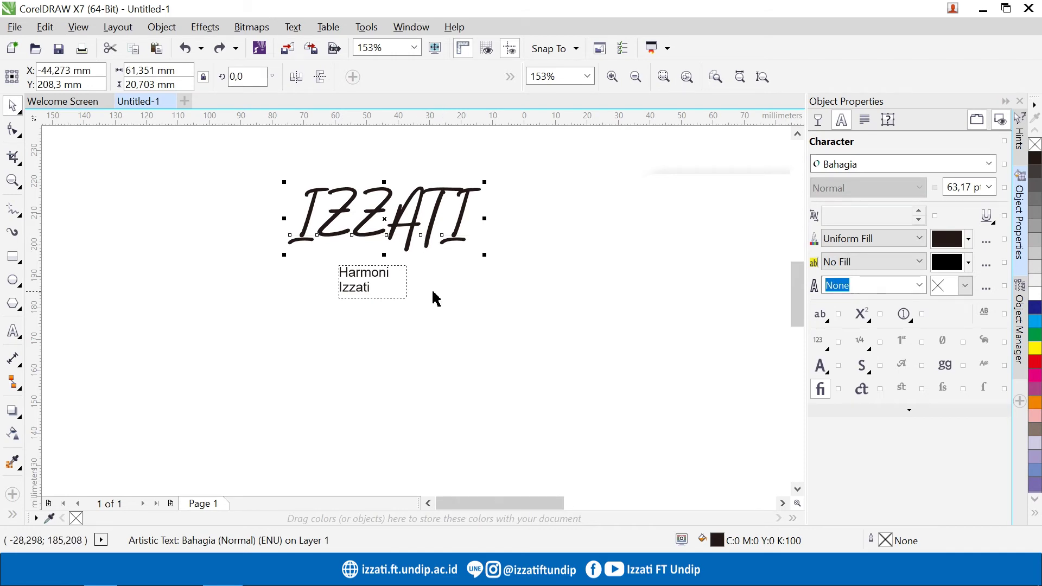
drag(333, 205, 225, 190)
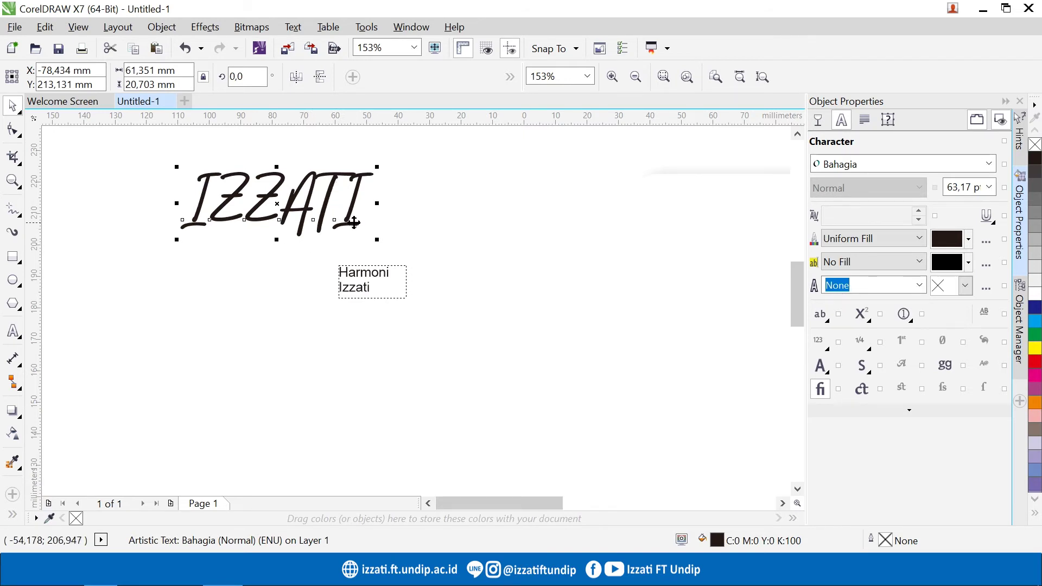
- Set the IZZATI text's uniform fill to the dark red RGB 158, 46, 29 and shift the text slightly down and left
click(969, 240)
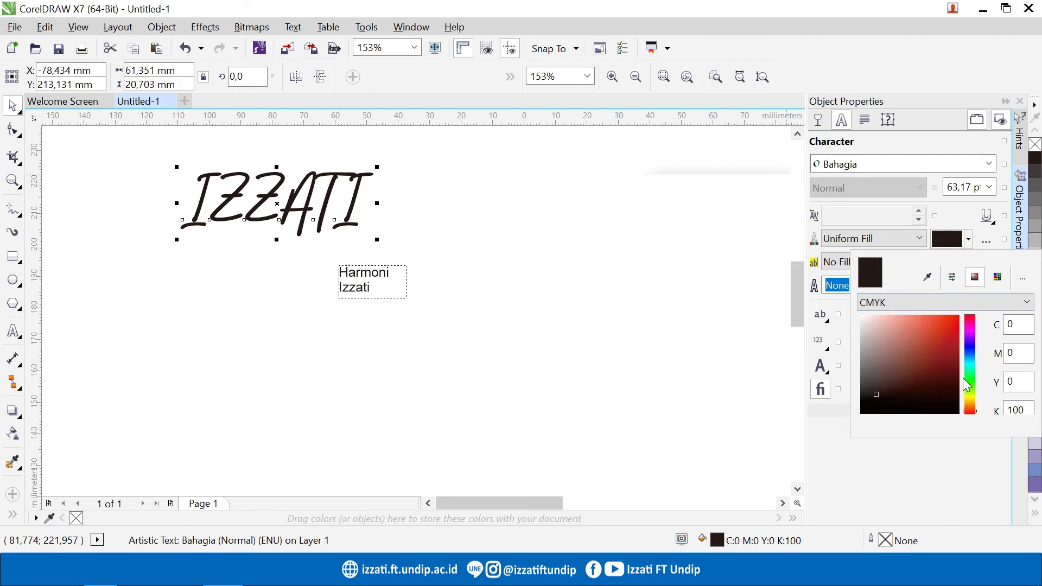
click(995, 306)
click(900, 344)
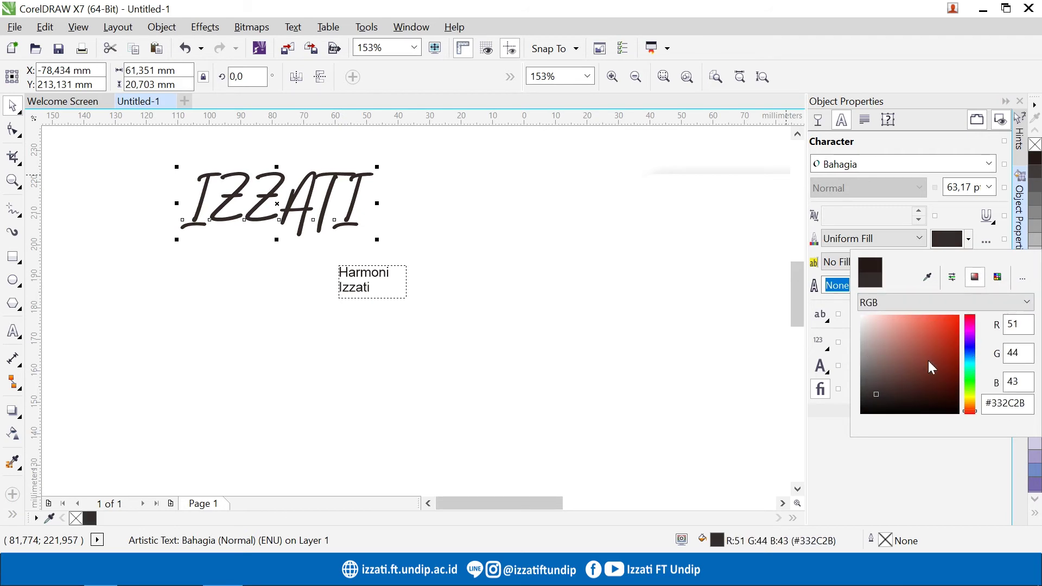
click(941, 353)
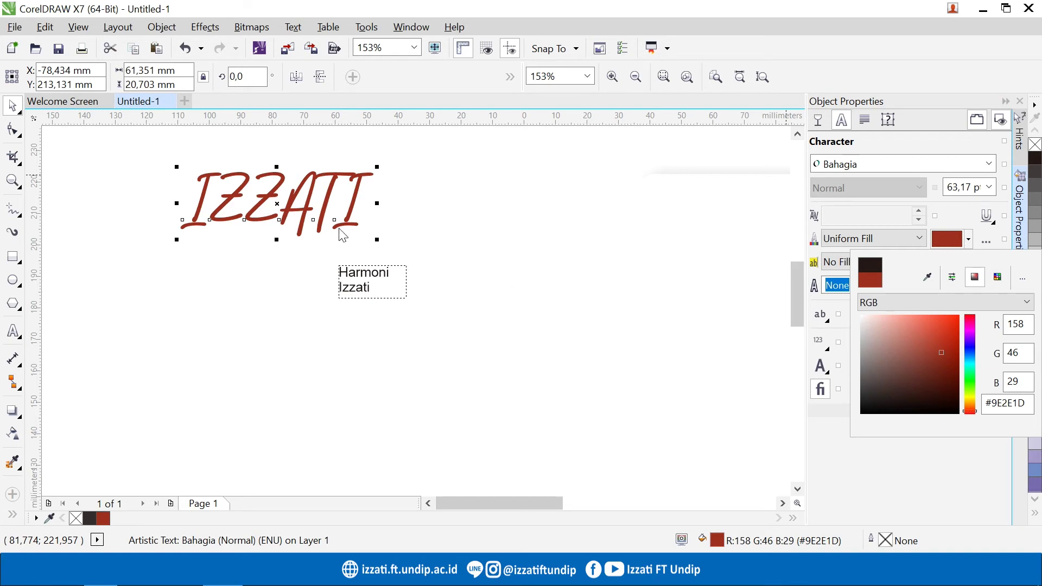
click(309, 189)
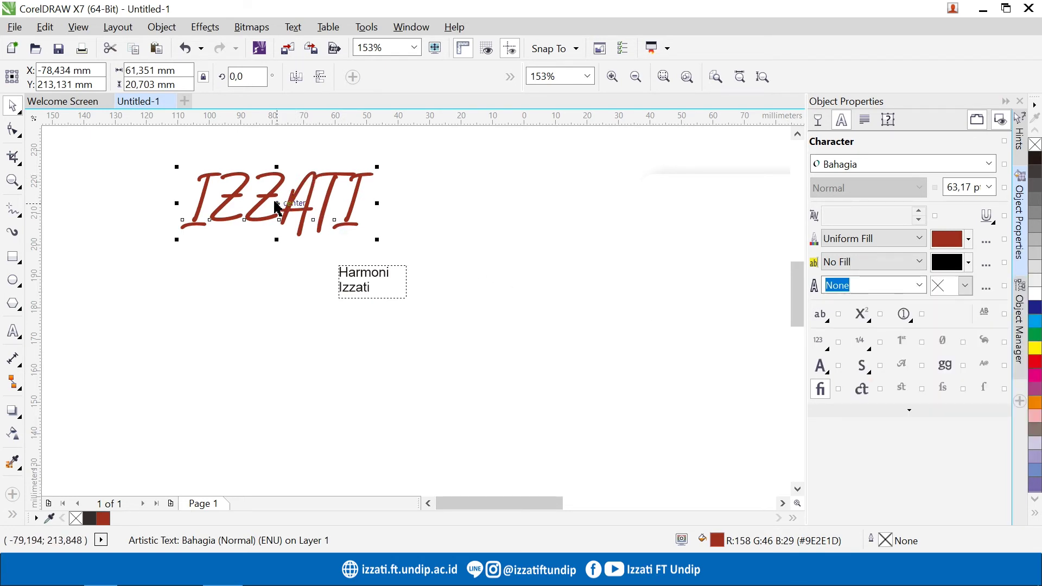
mouse_move(277, 206)
mouse_down()
mouse_move(244, 205)
mouse_move(269, 213)
mouse_up()
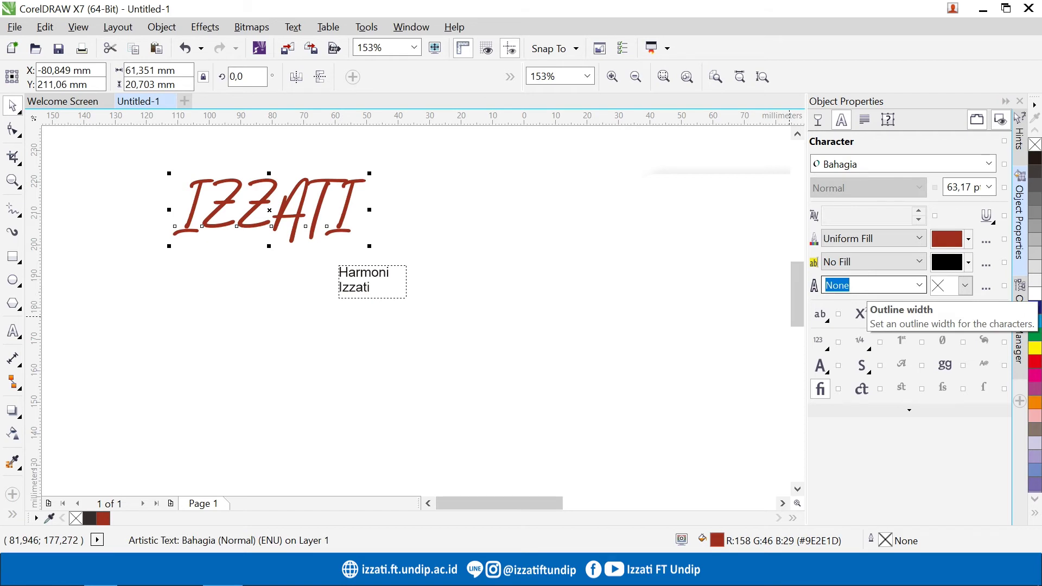
- Give the IZZATI text a 2.0 mm character outline in light grey (K:20)
click(919, 285)
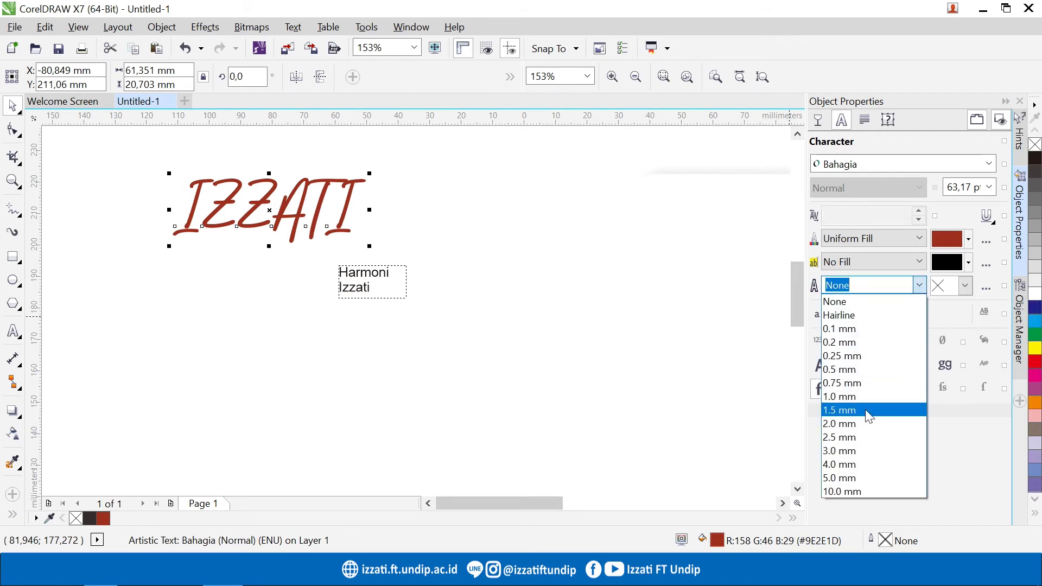
click(865, 425)
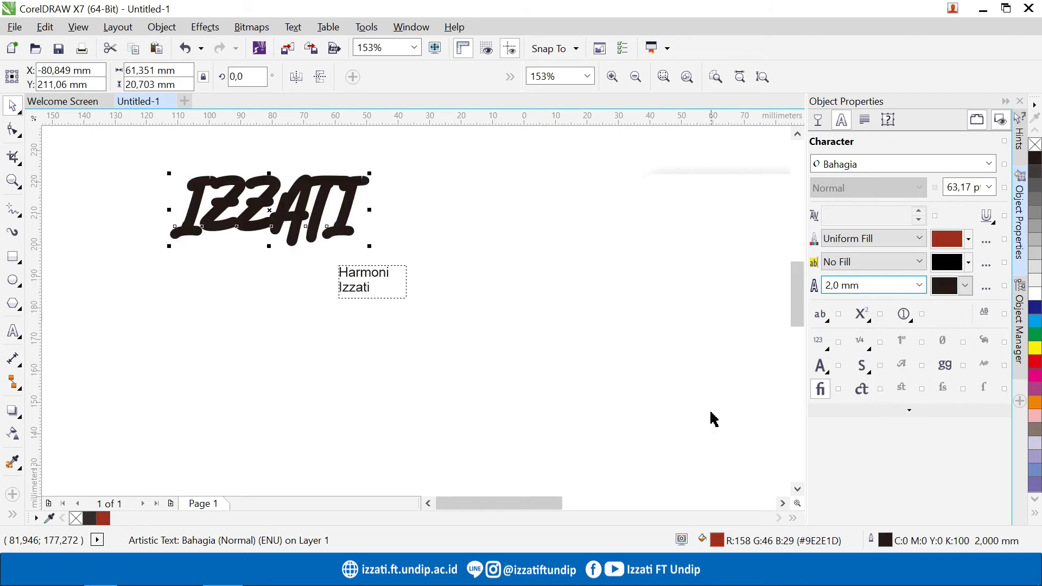
click(967, 286)
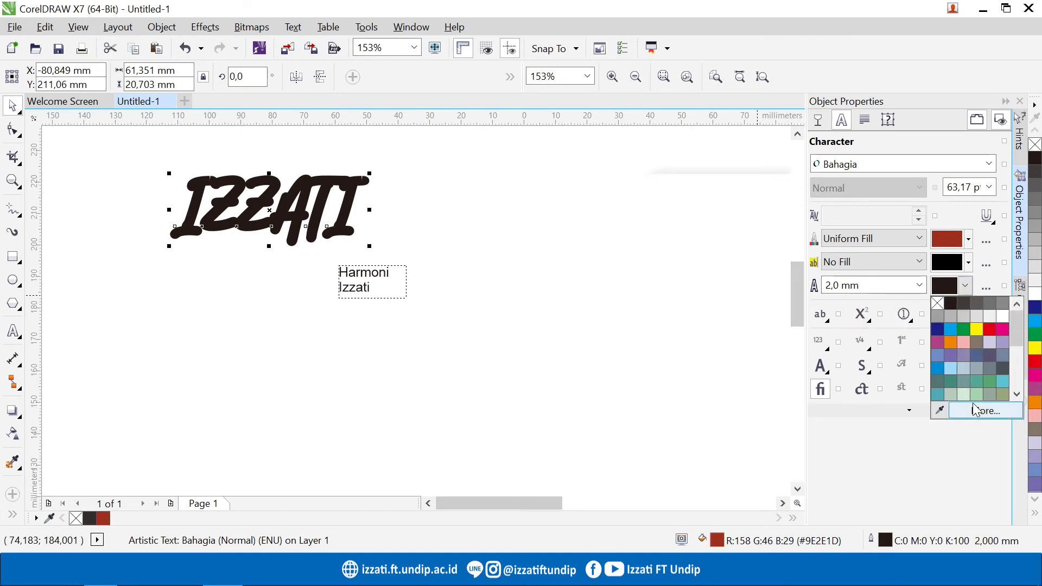
click(980, 316)
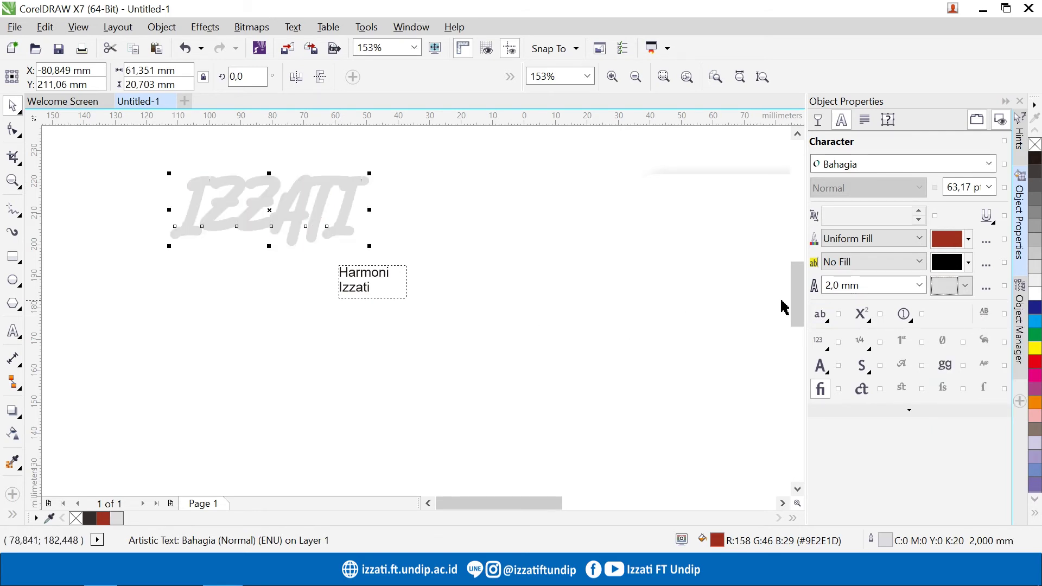
- Set the IZZATI text's outline to round corners and round line caps, placed behind the fill and scaling with the object
click(987, 287)
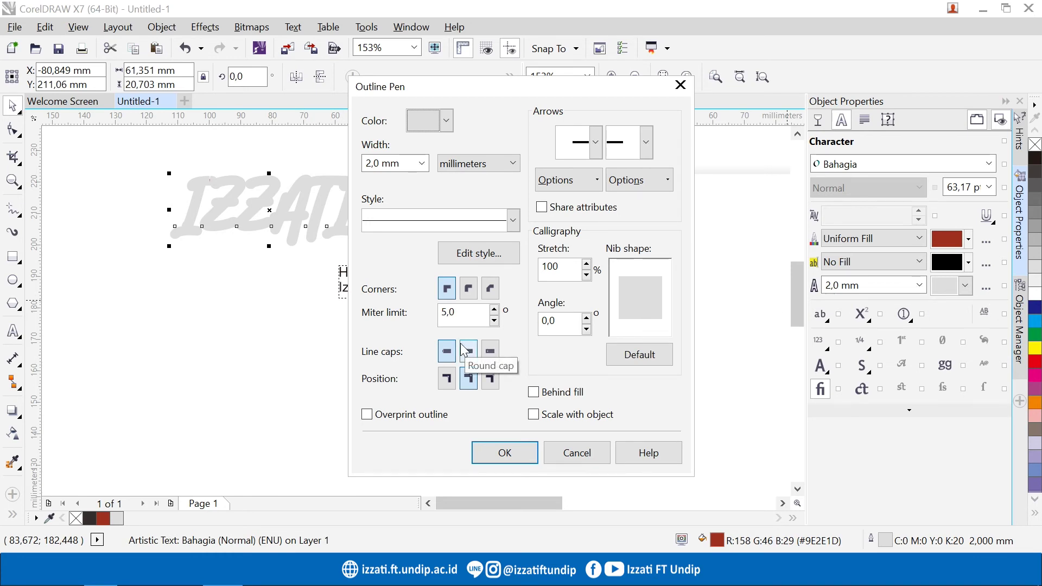
click(470, 288)
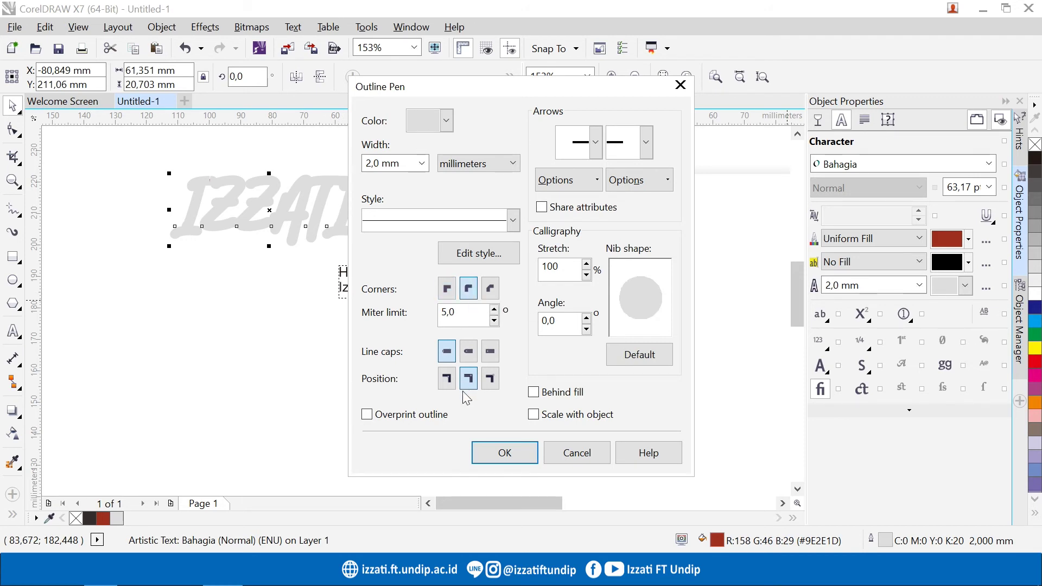
click(468, 352)
click(533, 392)
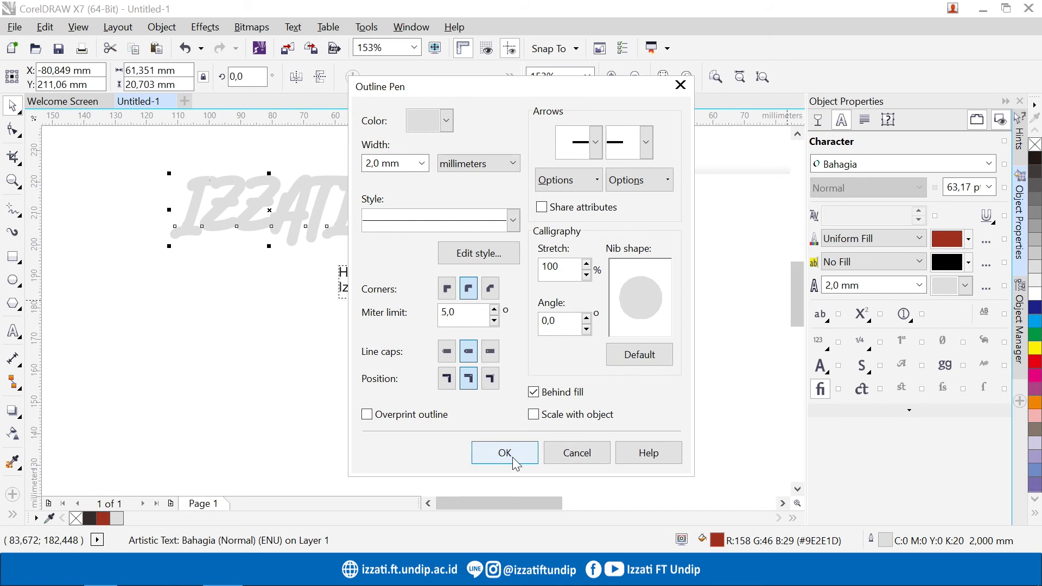
click(534, 417)
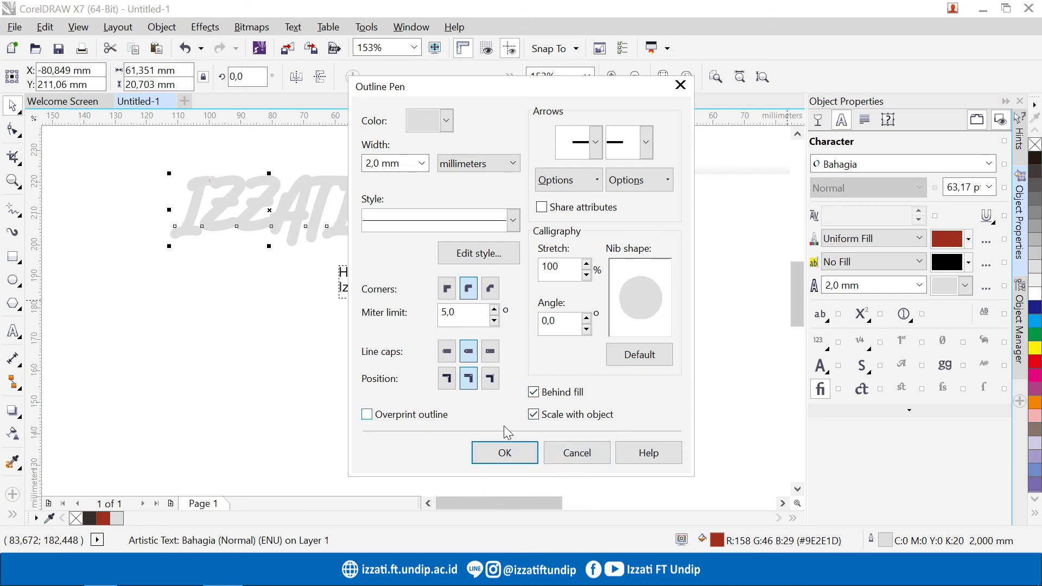
click(505, 453)
click(386, 367)
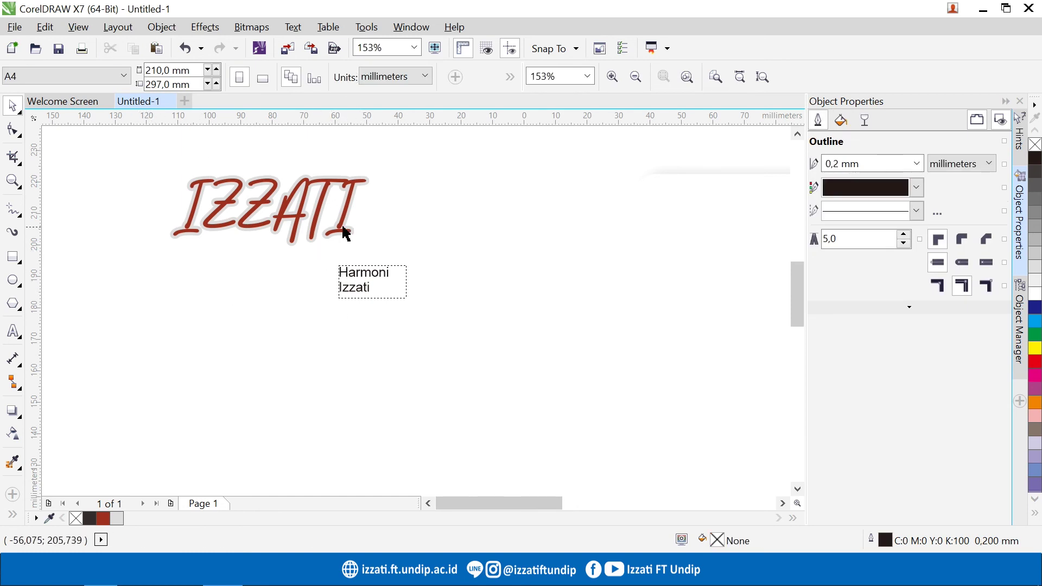
- Draw a rectangle about 27.6 × 33.8 mm to the right of the text, trying a magenta fill before filling it with blue C:60 M:40
click(292, 212)
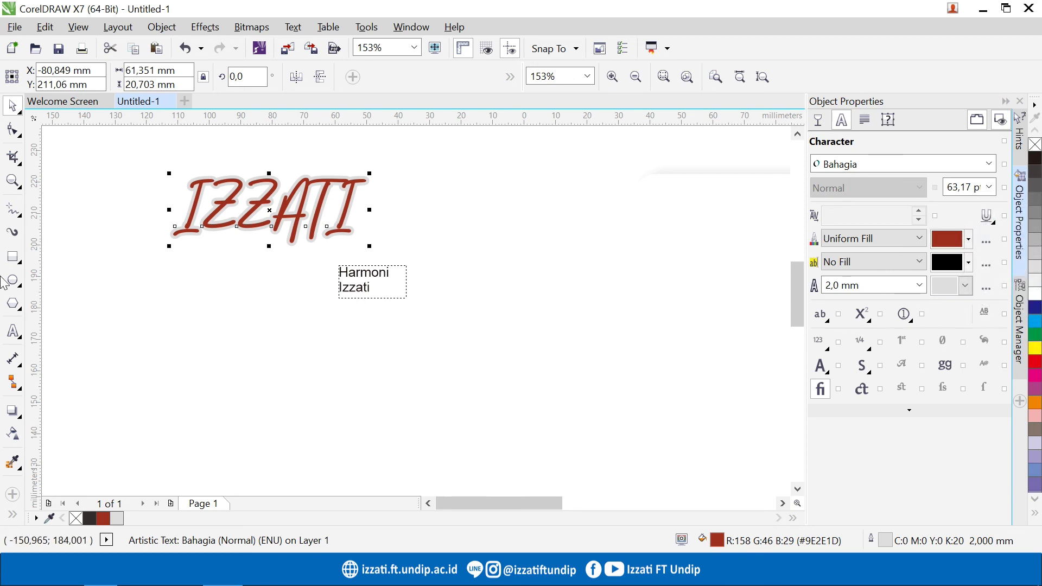
click(13, 256)
mouse_move(483, 199)
mouse_down()
mouse_move(503, 239)
mouse_move(570, 305)
mouse_up()
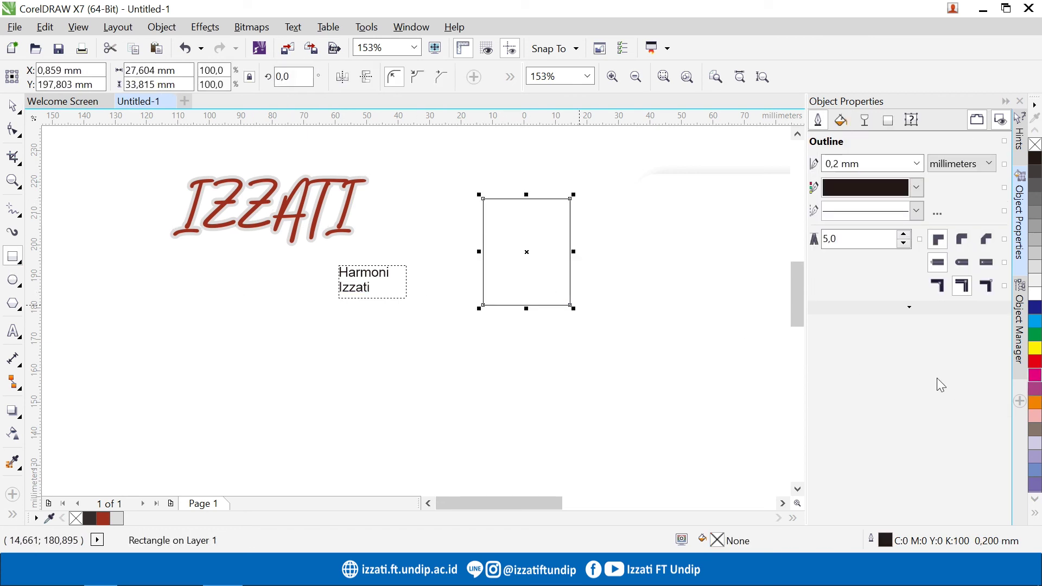
click(1035, 375)
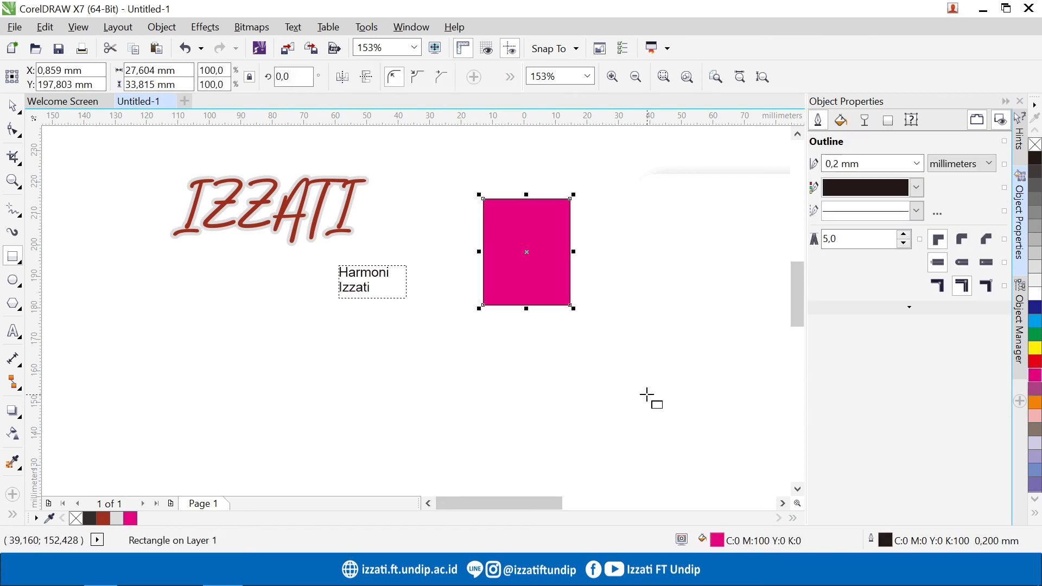
click(1035, 475)
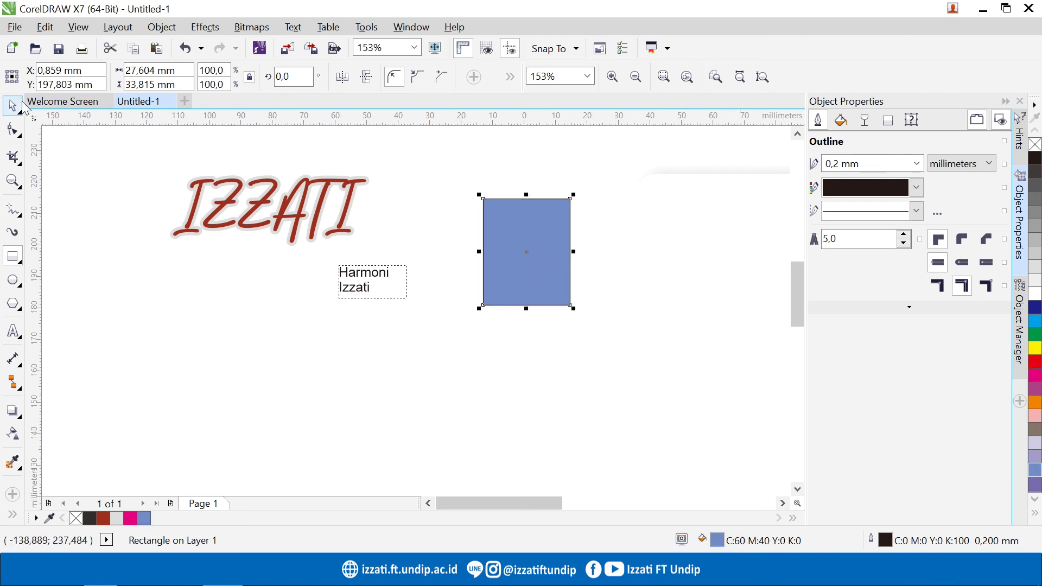
click(174, 314)
- Fill the IZZATI text with the blue sampled from the rectangle using the color eyedropper, and deselect the text
click(279, 213)
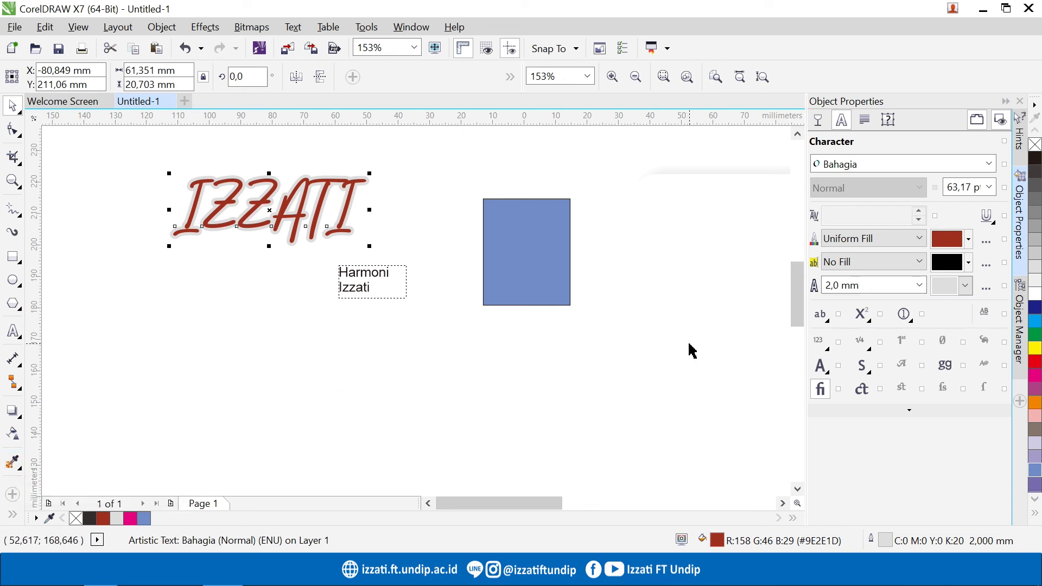
click(969, 240)
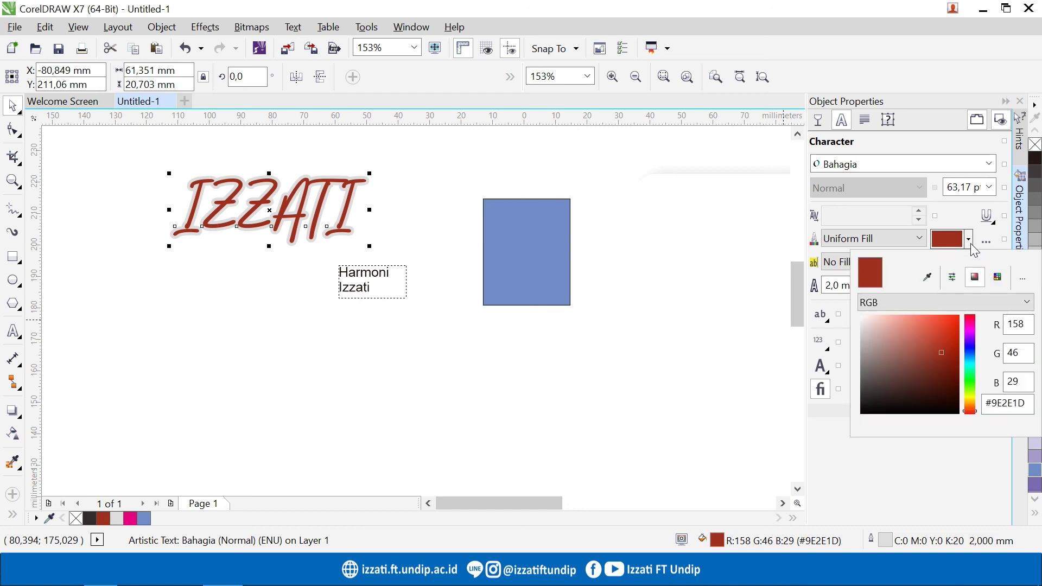
click(928, 278)
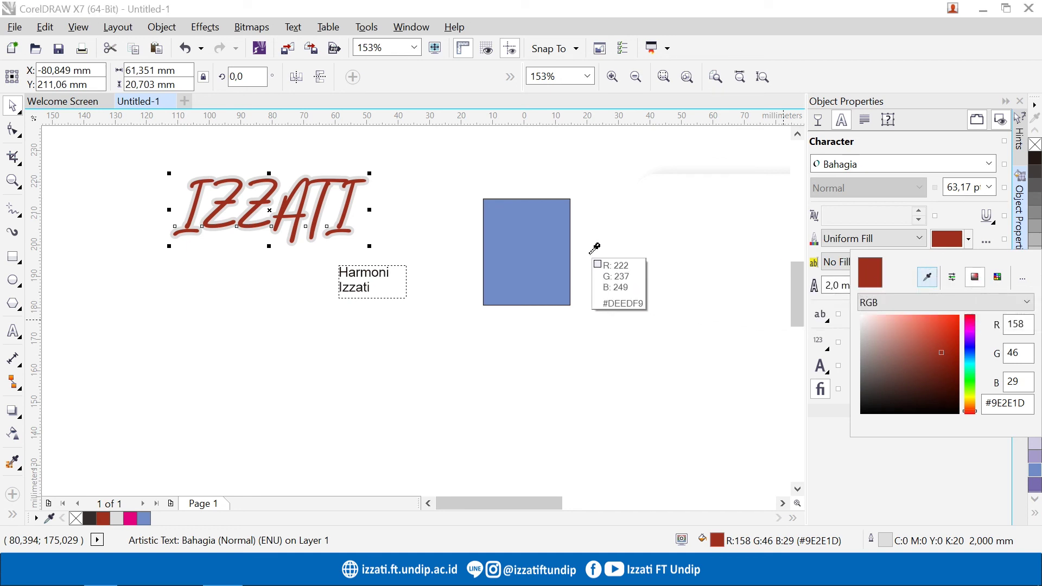
click(532, 228)
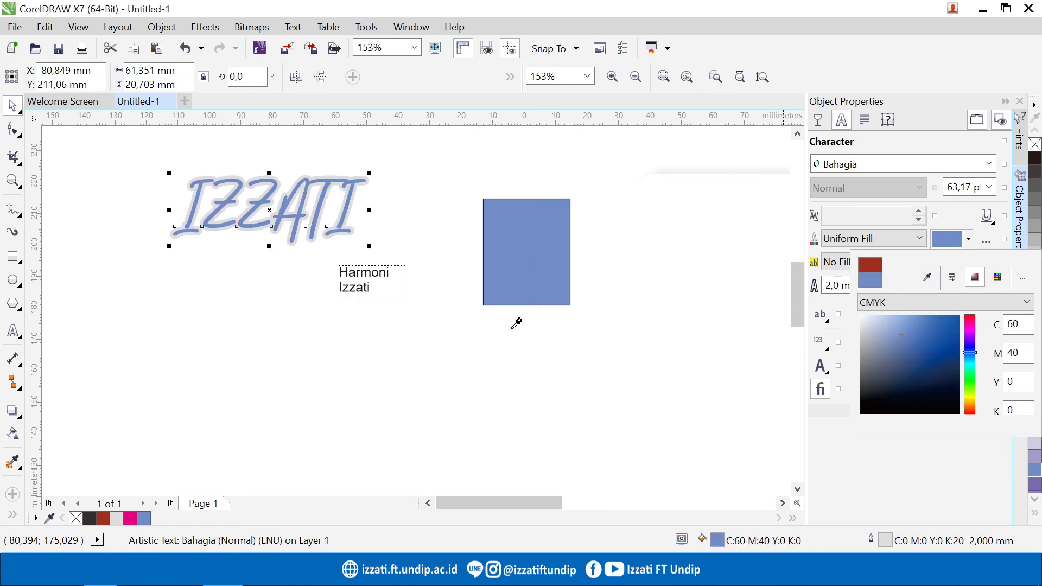
click(13, 105)
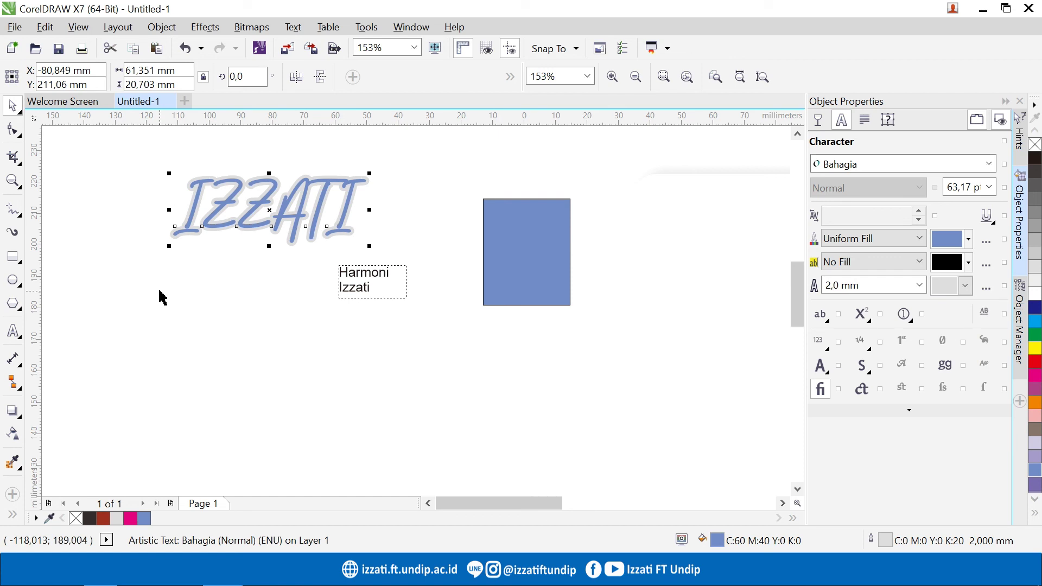
click(182, 321)
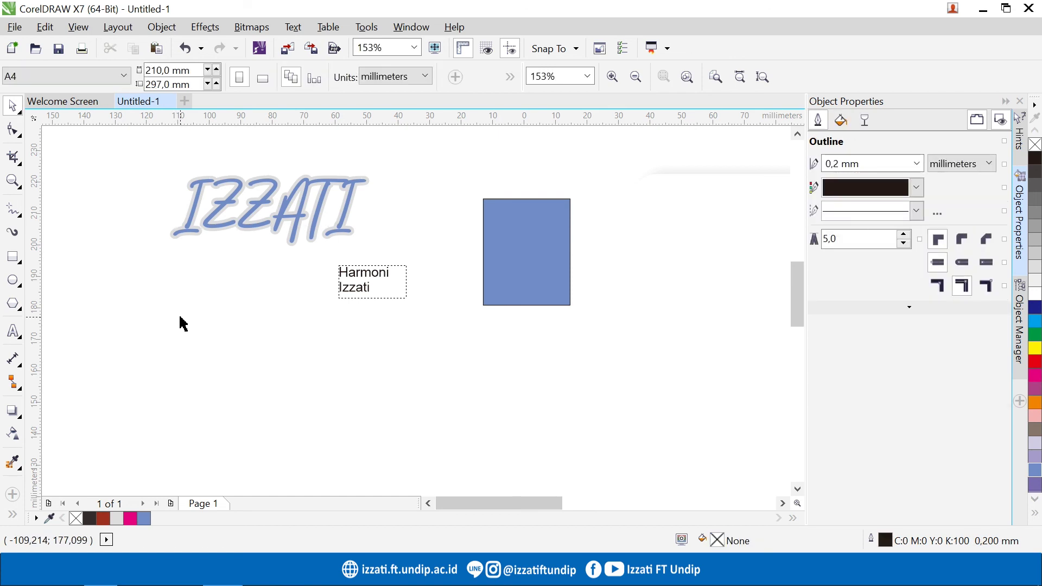